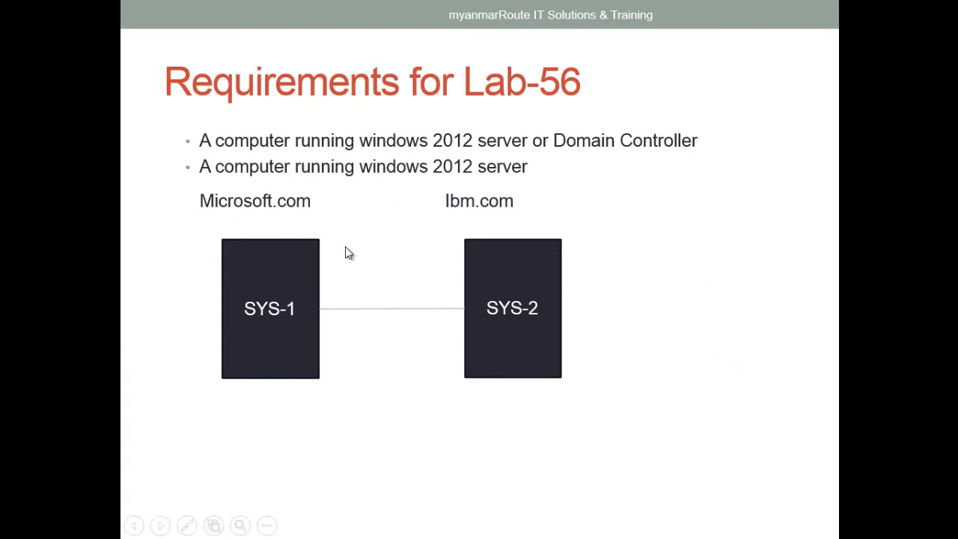
# On the SYS-1 machine, launch DNS Manager from Server Manager's Tools menu
pyautogui.hotkey('alt', 'Tab')
pyautogui.hotkey('alt', 'Tab')
pyautogui.hotkey('alt', 'Tab')
pyautogui.hotkey('alt', 'Tab')
pyautogui.hotkey('alt', 'Tab')
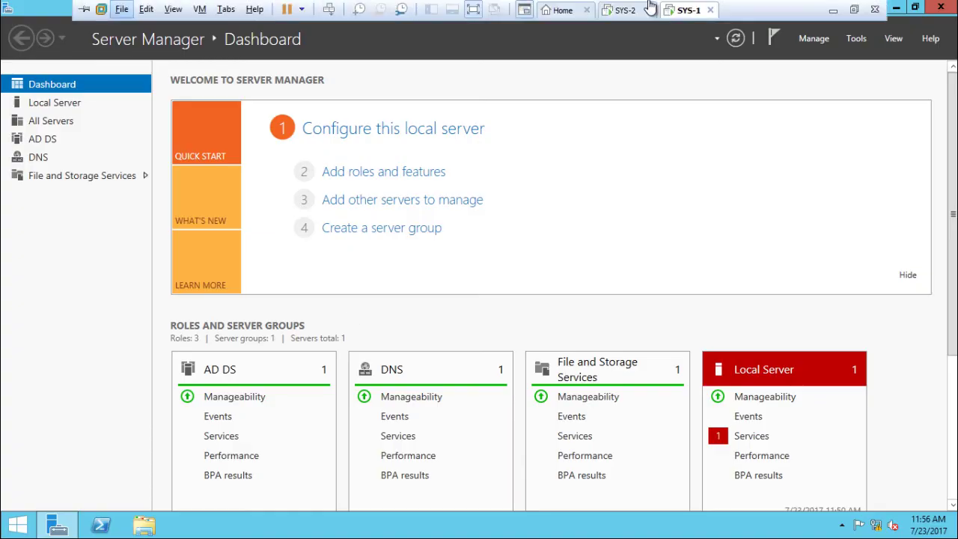
pyautogui.click(619, 10)
pyautogui.click(680, 14)
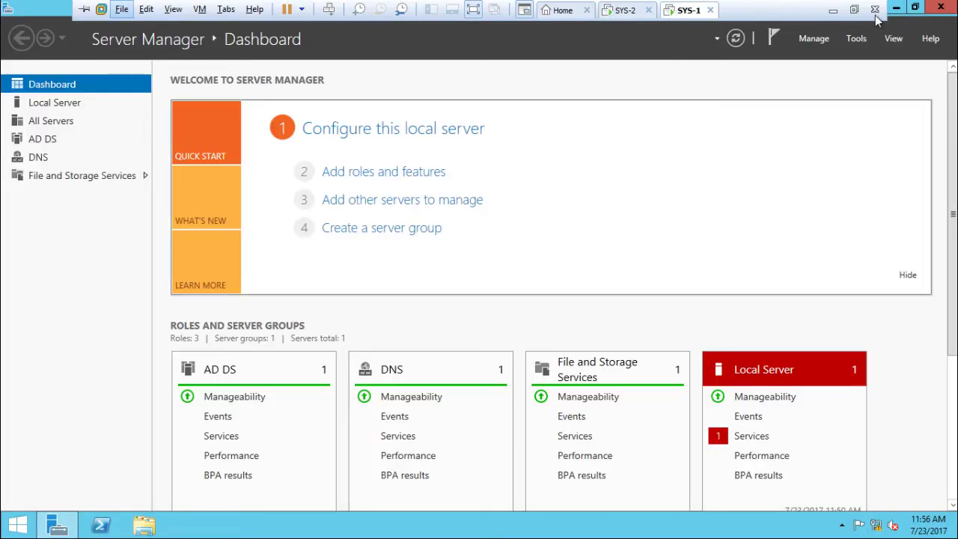
pyautogui.click(857, 42)
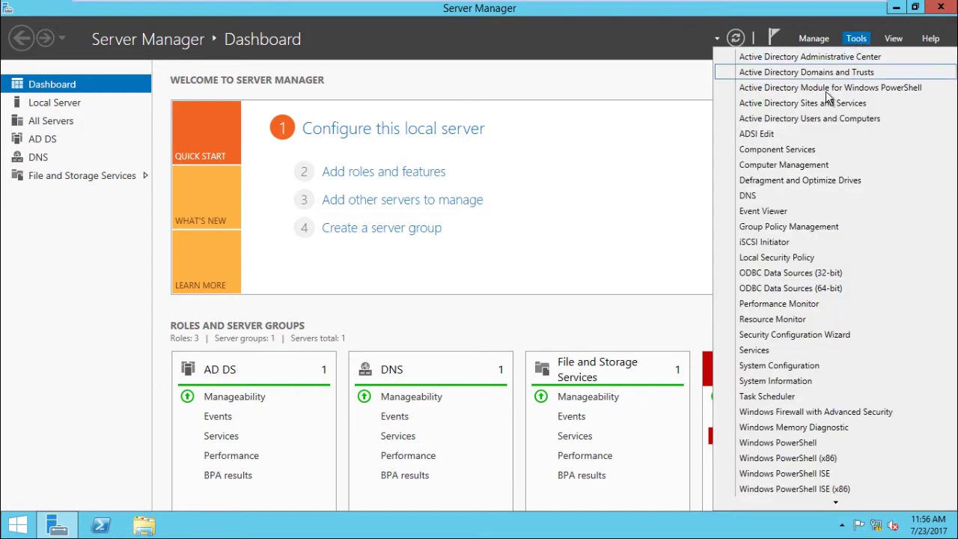
pyautogui.click(795, 196)
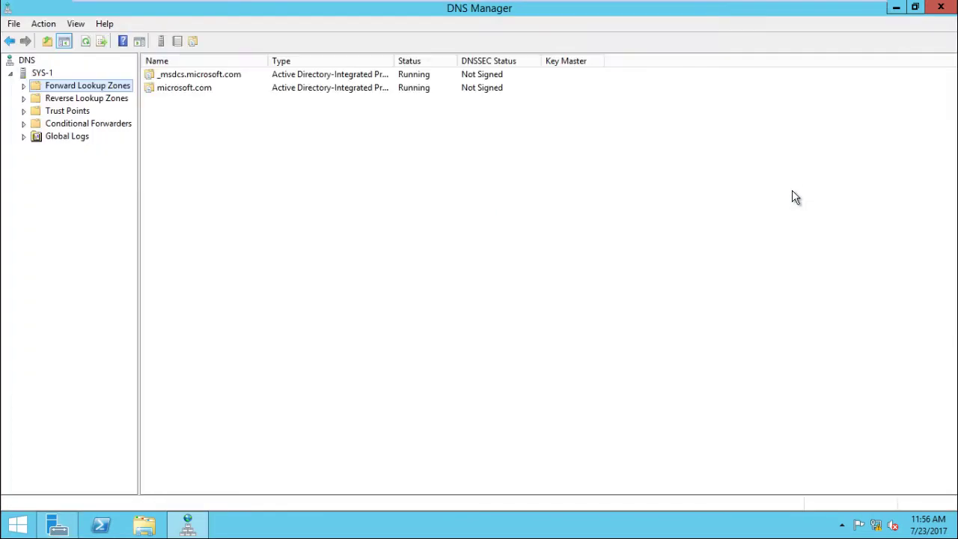
# Select the microsoft.com forward lookup zone and open its properties
pyautogui.press('Right')
pyautogui.press('Down')
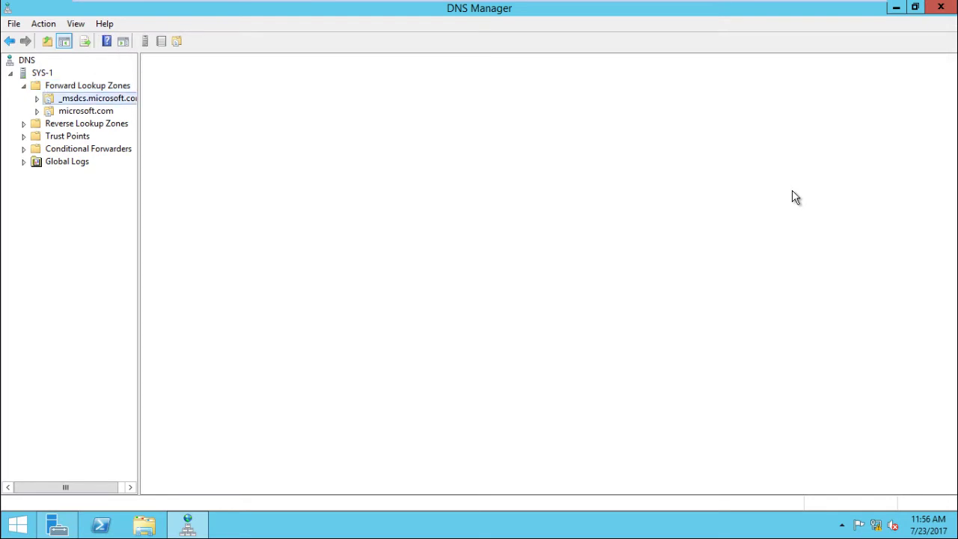
pyautogui.press('Down')
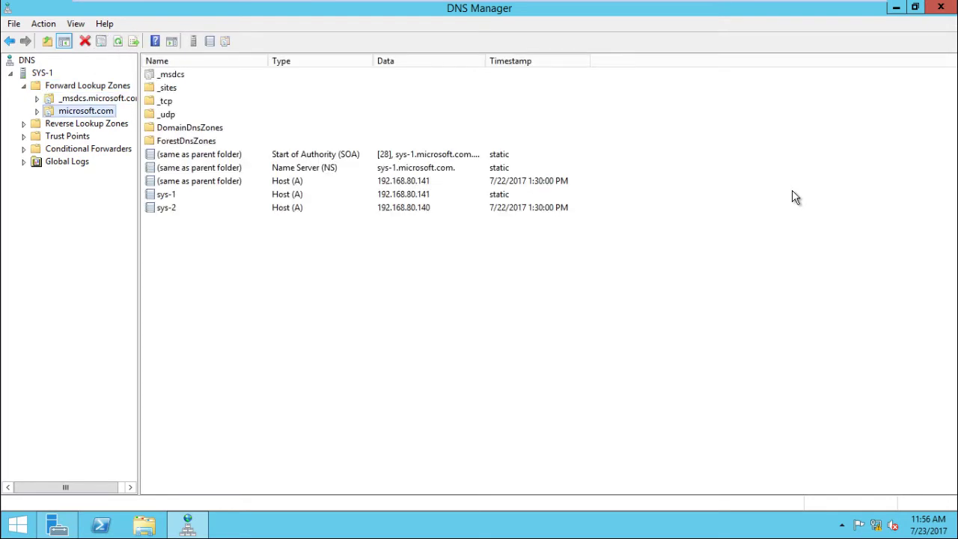
pyautogui.rightClick(90, 118)
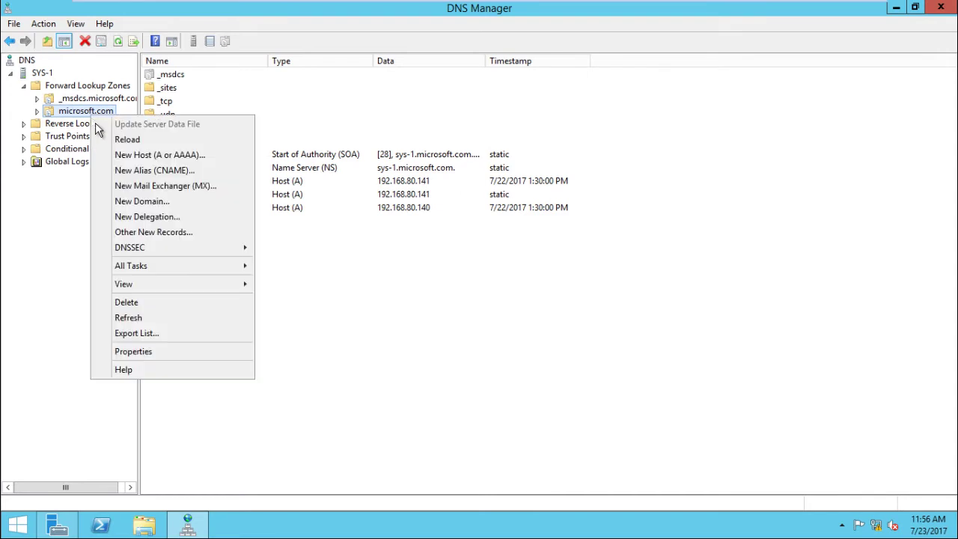
pyautogui.click(147, 352)
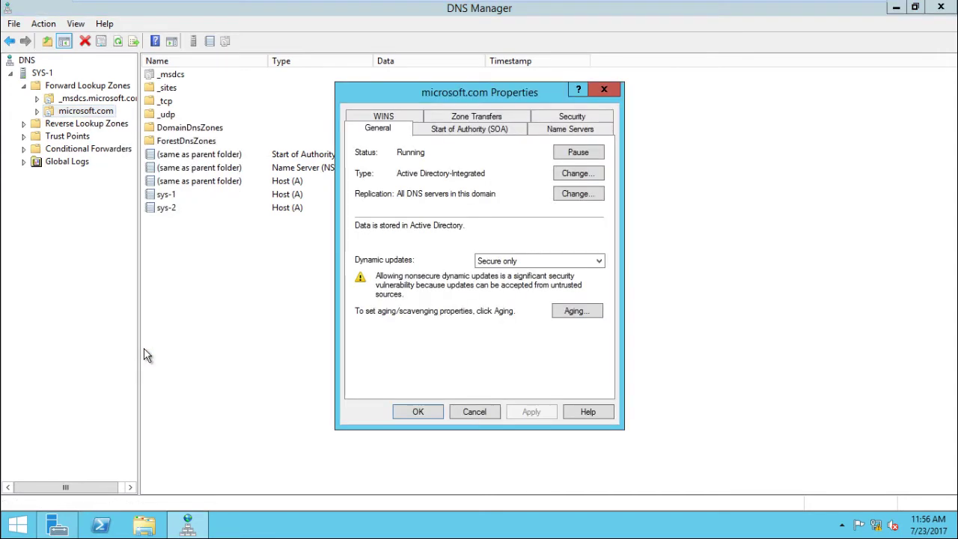
# Allow microsoft.com zone transfers only to listed servers and open the server list
pyautogui.click(443, 114)
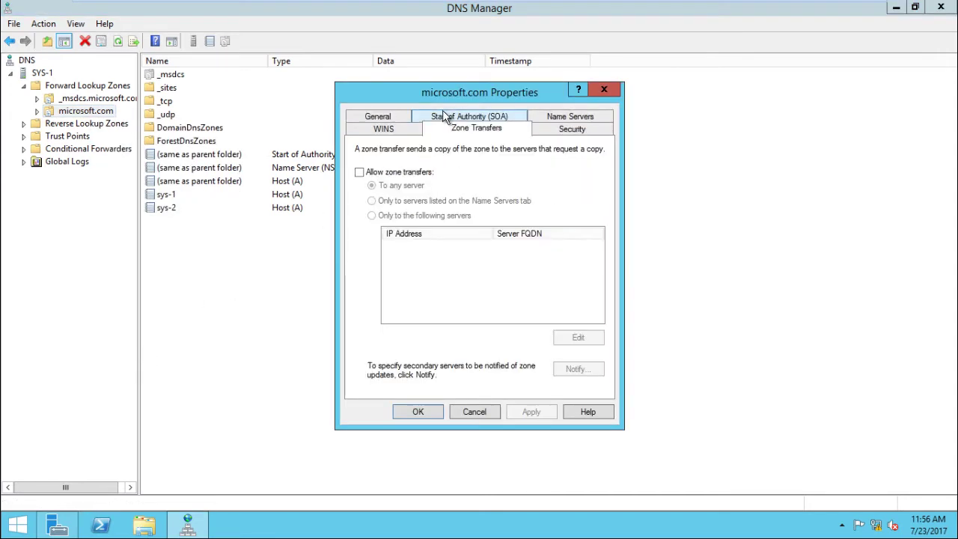
pyautogui.click(423, 173)
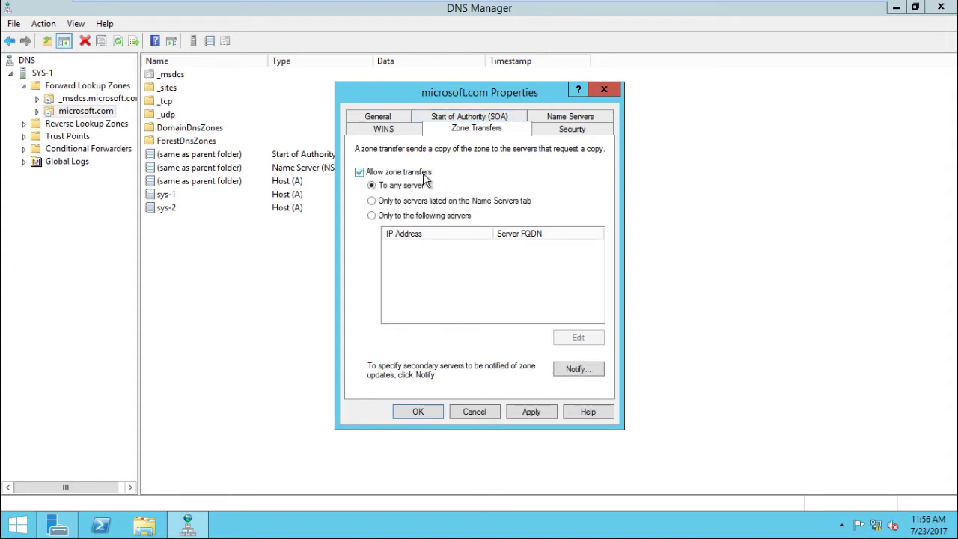
pyautogui.click(419, 217)
pyautogui.click(588, 337)
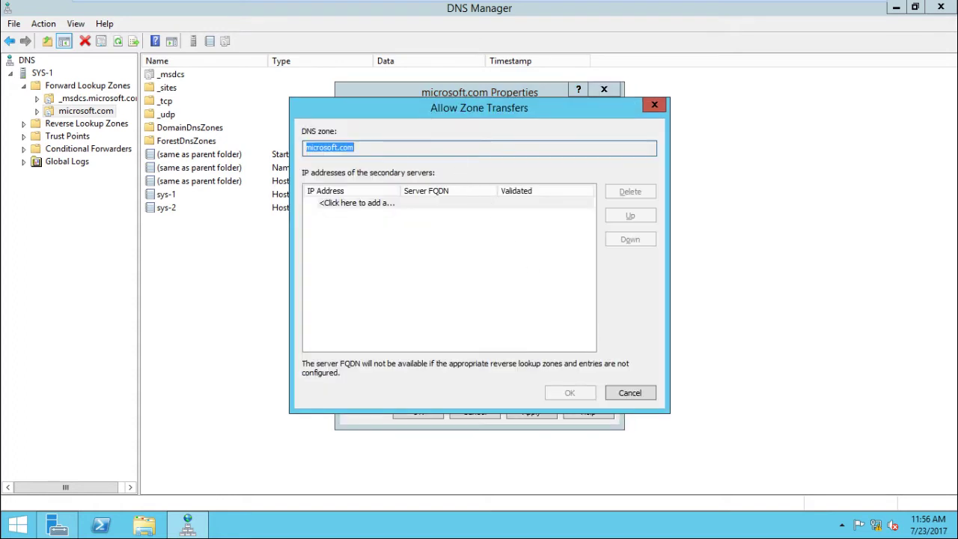
# Add 192.168.80.140 as the permitted zone-transfer server and confirm the list
pyautogui.moveTo(423, 111); pyautogui.dragTo(636, 144)
pyautogui.click(591, 235)
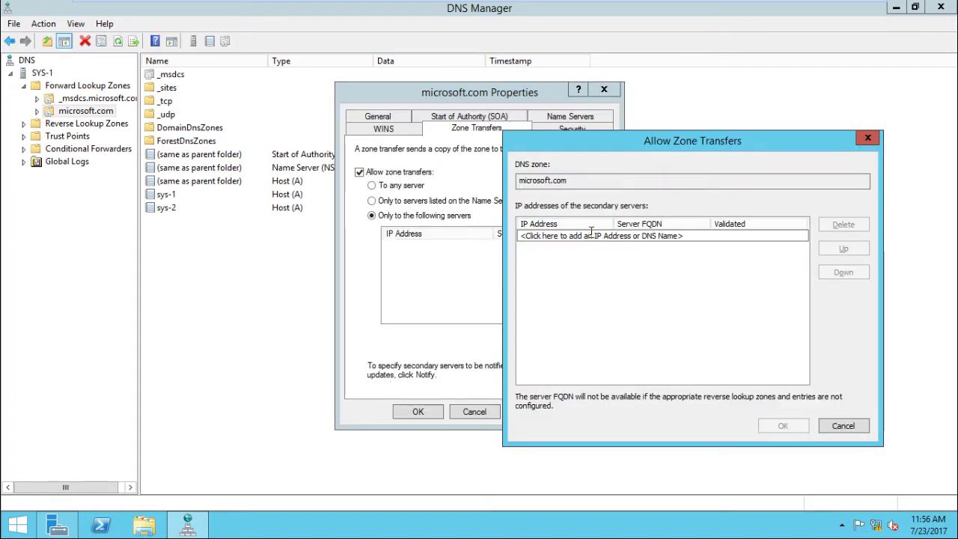
pyautogui.write('192.168')
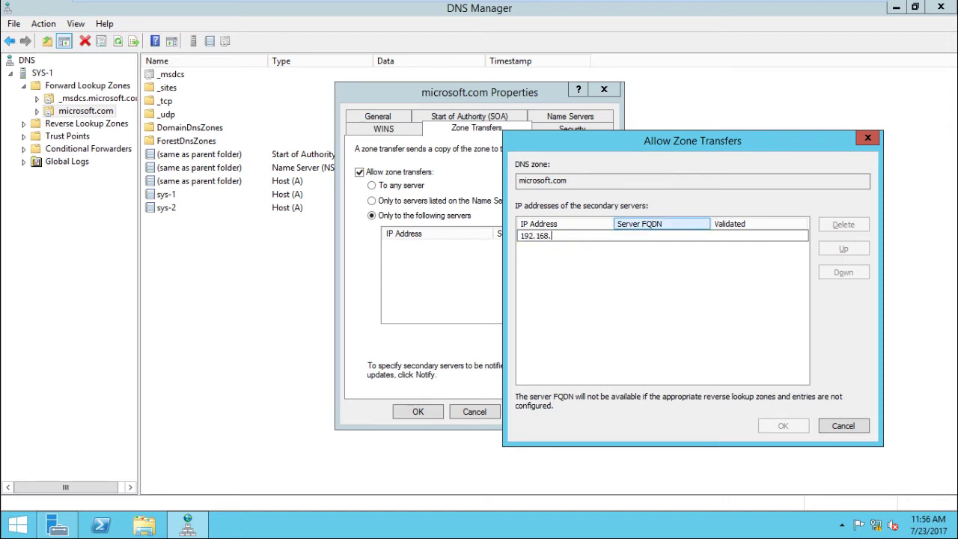
pyautogui.write('.80.140')
pyautogui.click(757, 269)
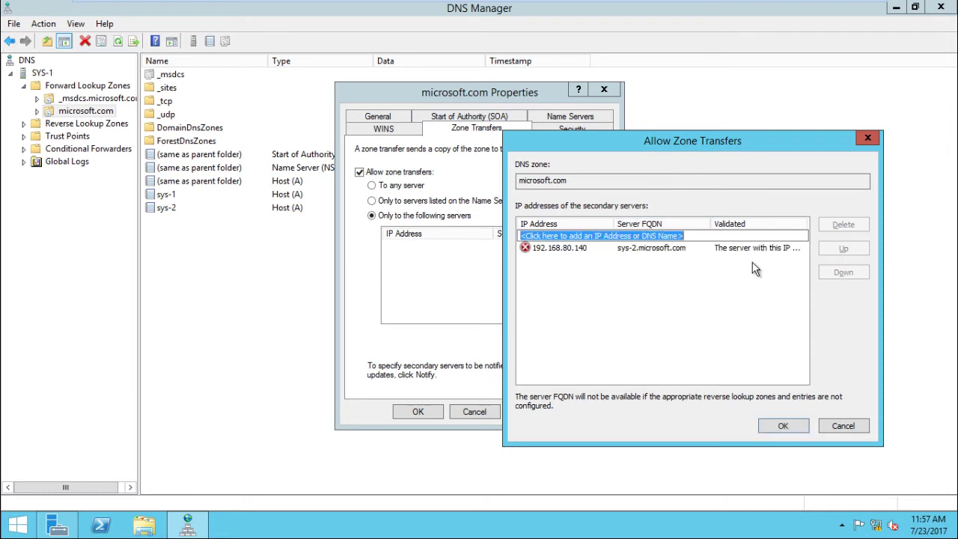
pyautogui.click(782, 424)
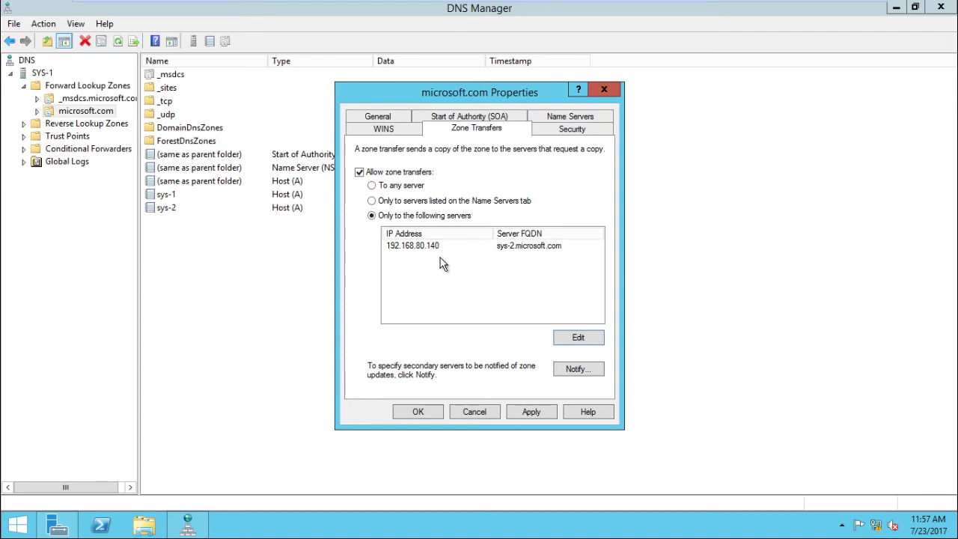
# Apply and save the zone transfer settings, then move to the SYS-2 machine
pyautogui.click(523, 415)
pyautogui.click(419, 413)
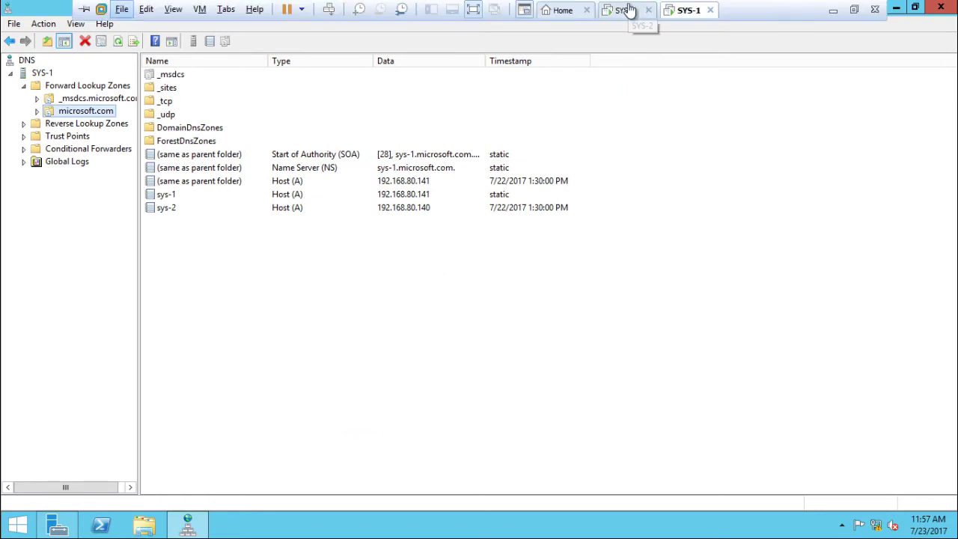
pyautogui.click(627, 9)
pyautogui.click(677, 10)
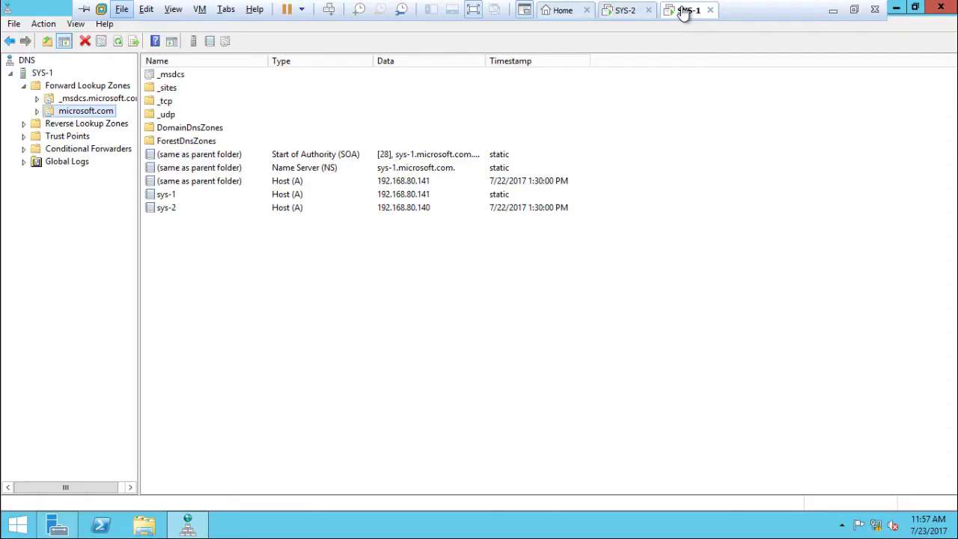
pyautogui.click(623, 12)
pyautogui.click(677, 10)
pyautogui.click(607, 14)
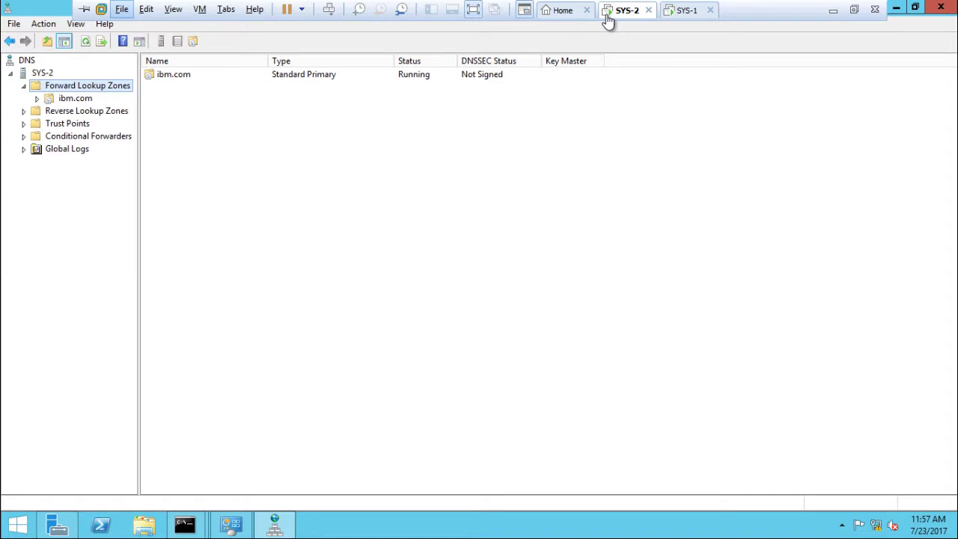
# Browse SYS-2's forward lookup zones, which contain only ibm.com
pyautogui.click(77, 99)
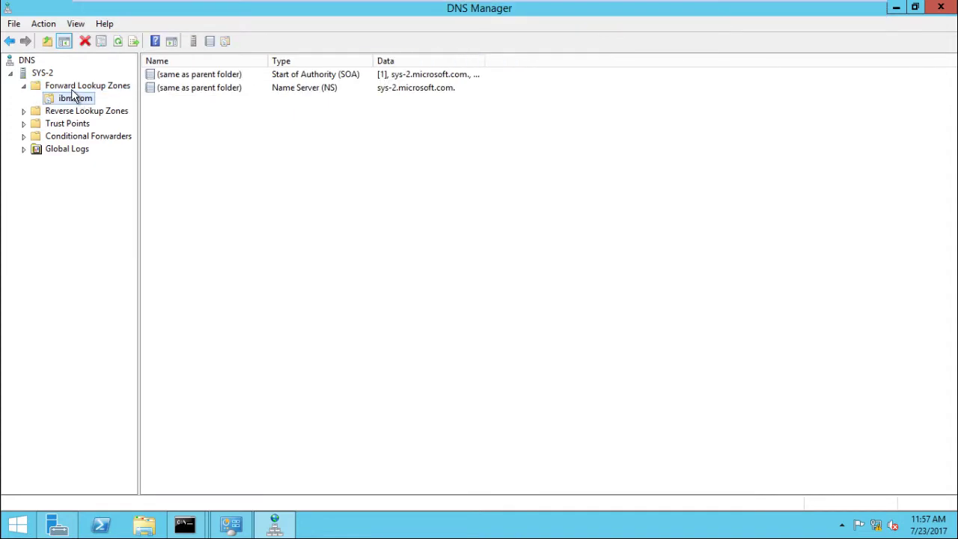
pyautogui.click(71, 88)
pyautogui.click(81, 99)
pyautogui.click(80, 88)
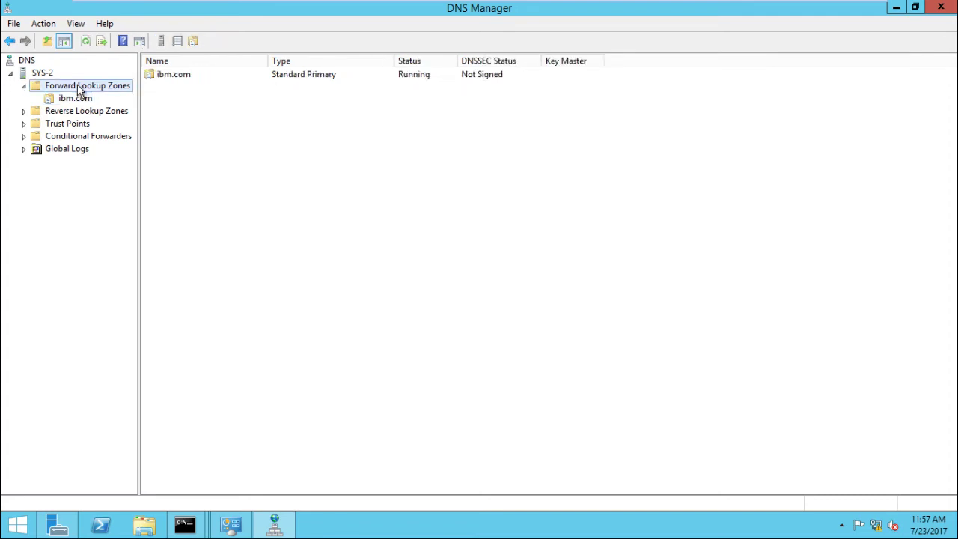
pyautogui.rightClick(80, 90)
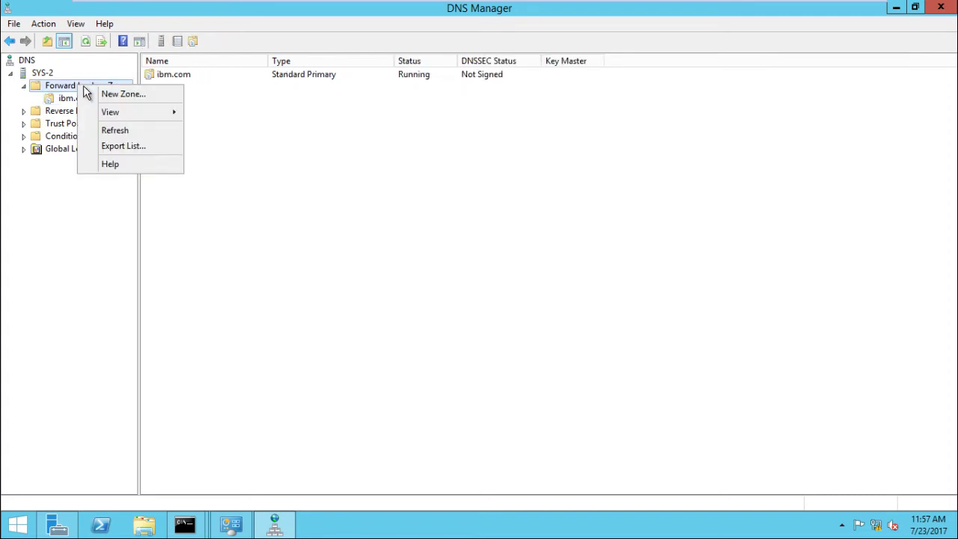
# Start a new Secondary zone named microsoft.com in the New Zone wizard
pyautogui.click(102, 96)
pyautogui.press('Return')
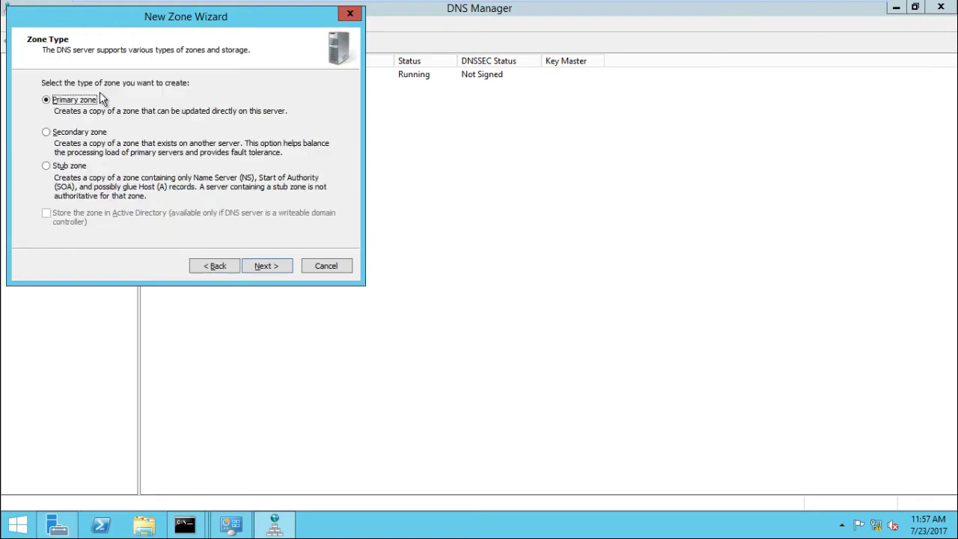
pyautogui.press('Down')
pyautogui.click(250, 268)
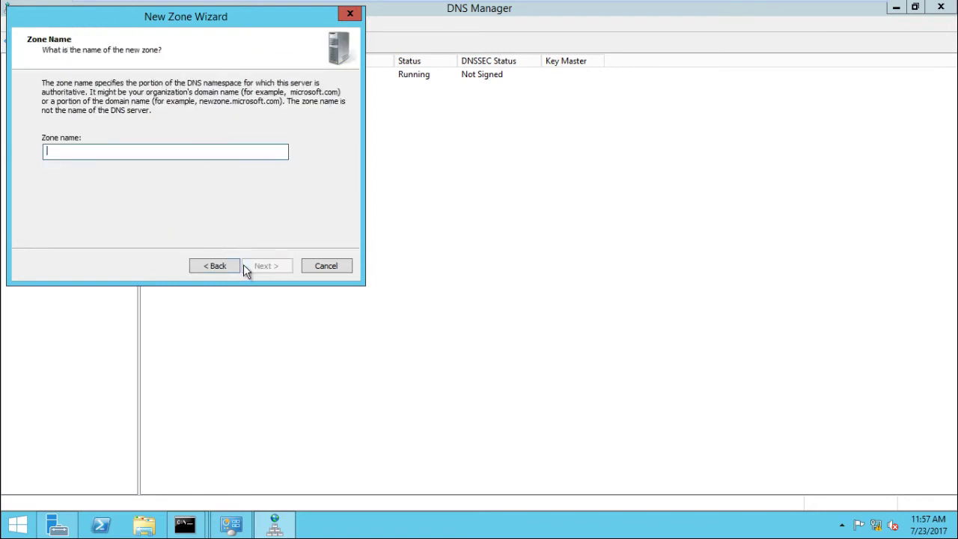
pyautogui.write('microsoft.com')
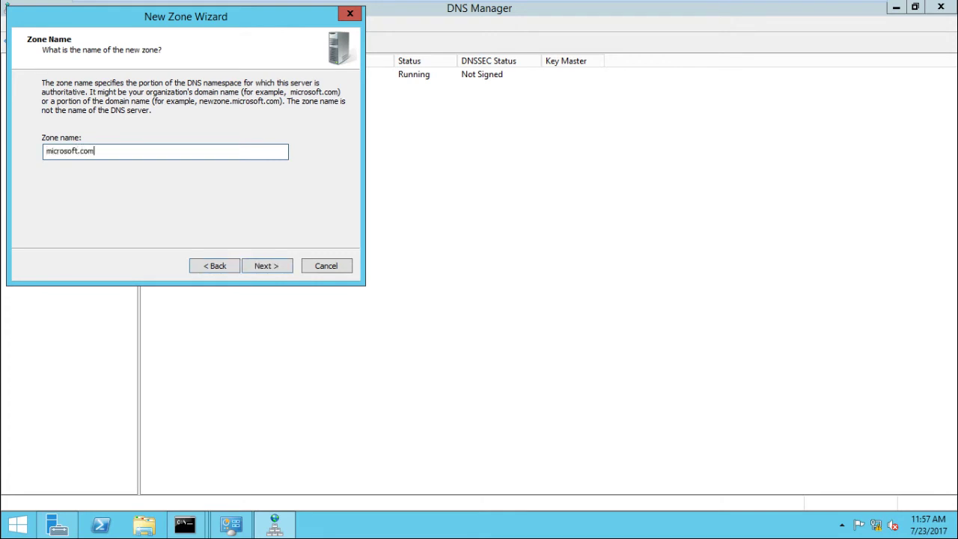
pyautogui.click(287, 265)
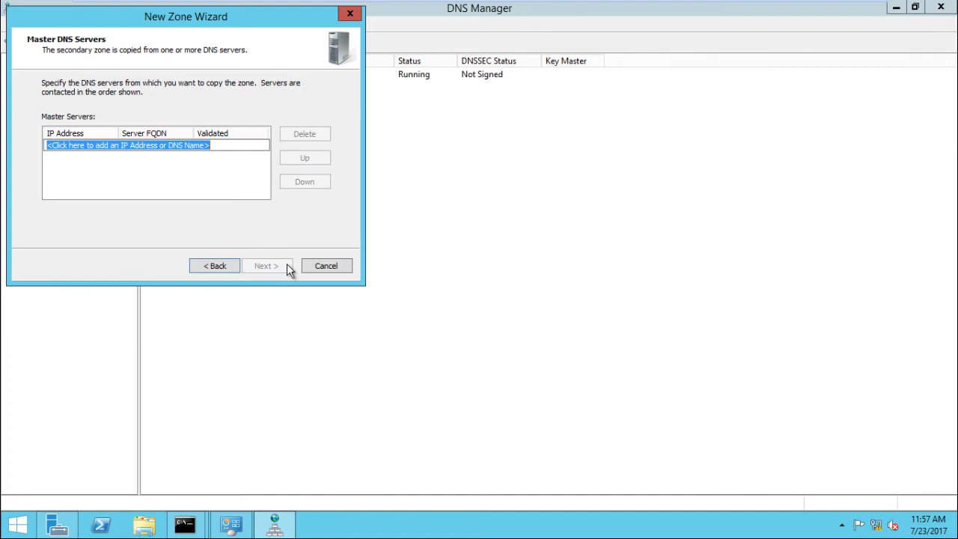
# Set 192.168.80.141 as the master server and finish creating the zone
pyautogui.write('192.1')
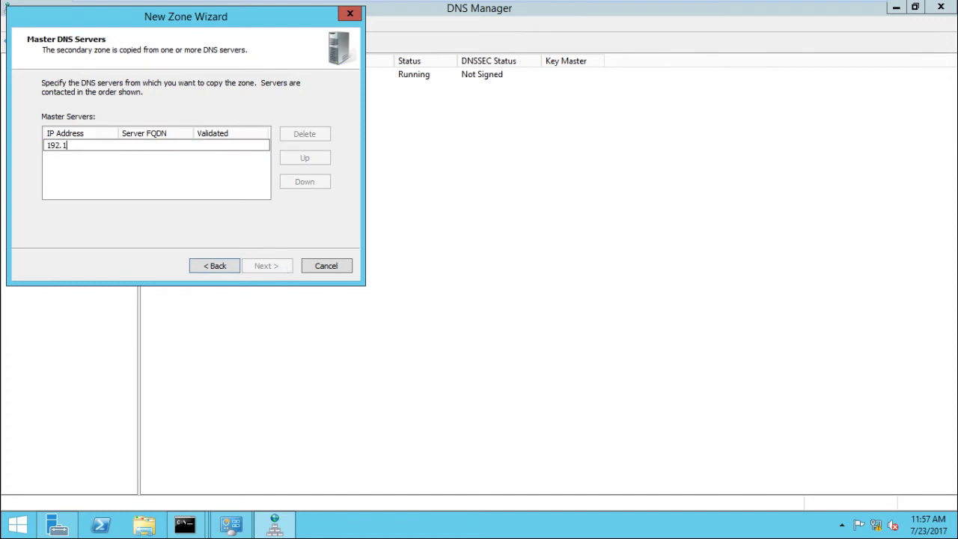
pyautogui.write('68.80.141')
pyautogui.press('Return')
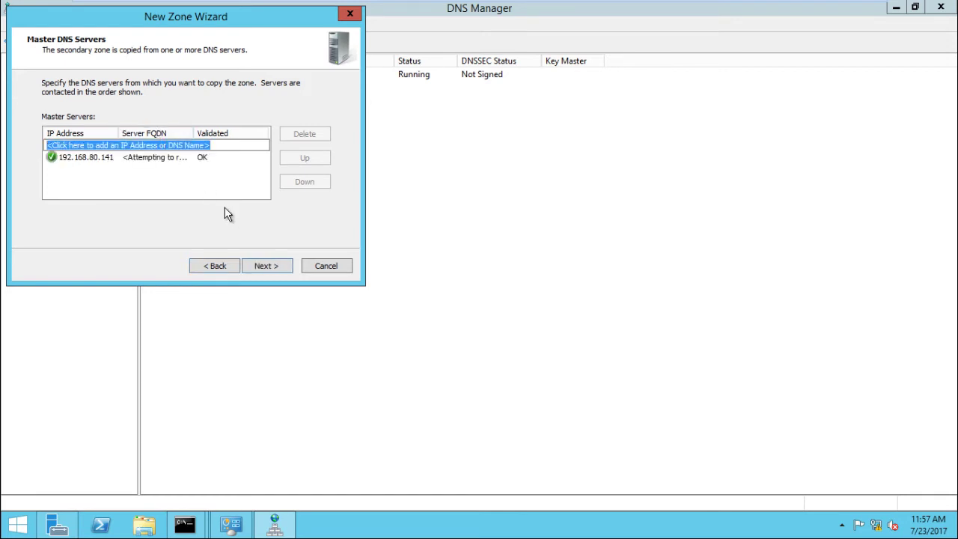
pyautogui.click(260, 267)
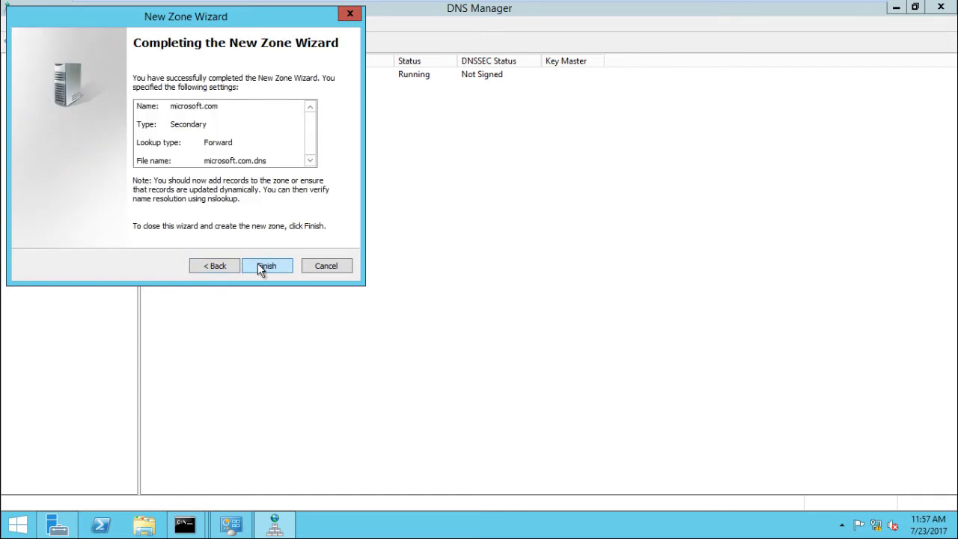
pyautogui.click(261, 267)
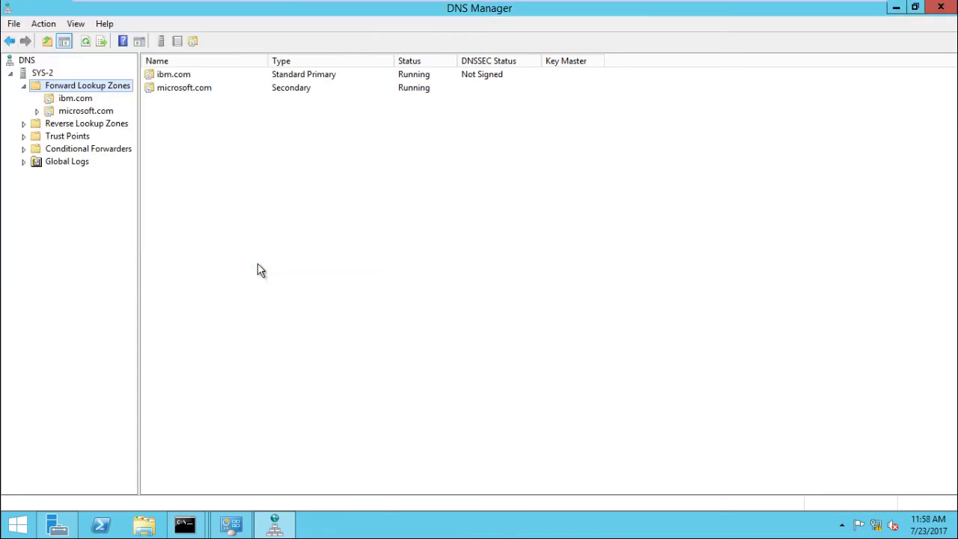
# Review the replicated sys-1 and sys-2 host records in SYS-2's microsoft.com zone
pyautogui.click(98, 113)
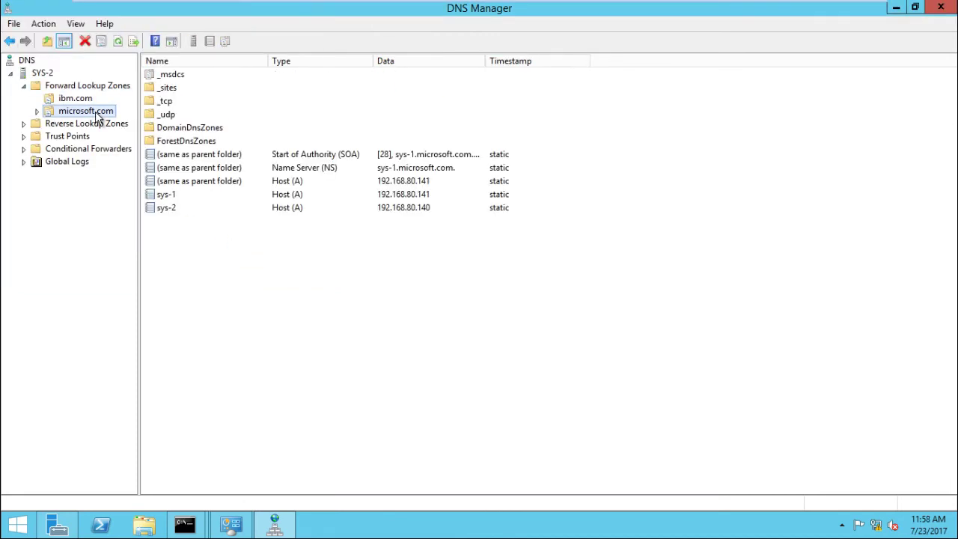
pyautogui.click(169, 208)
pyautogui.click(169, 209)
pyautogui.press('Up')
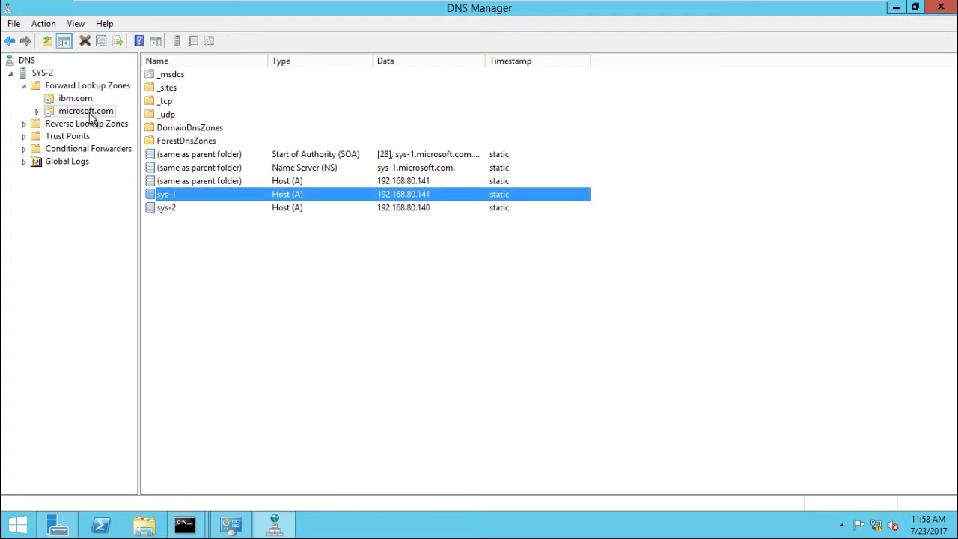
pyautogui.click(90, 112)
pyautogui.rightClick(88, 112)
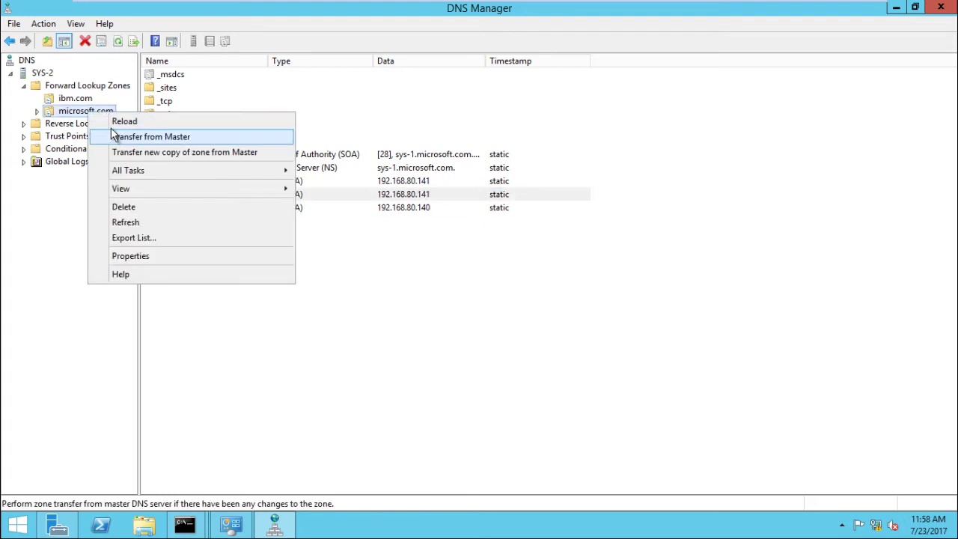
# Reload SYS-2's microsoft.com zone, then switch to SYS-1's screen
pyautogui.click(138, 125)
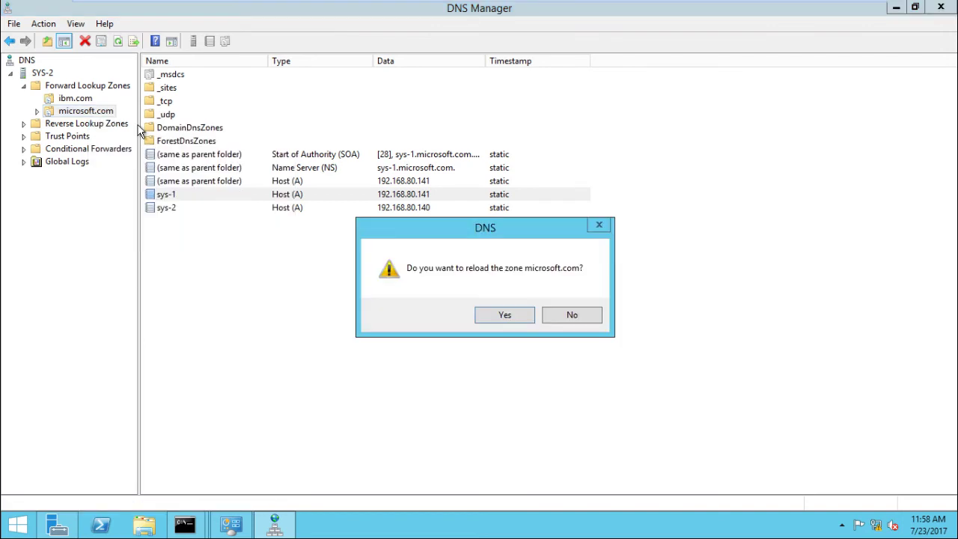
pyautogui.click(499, 315)
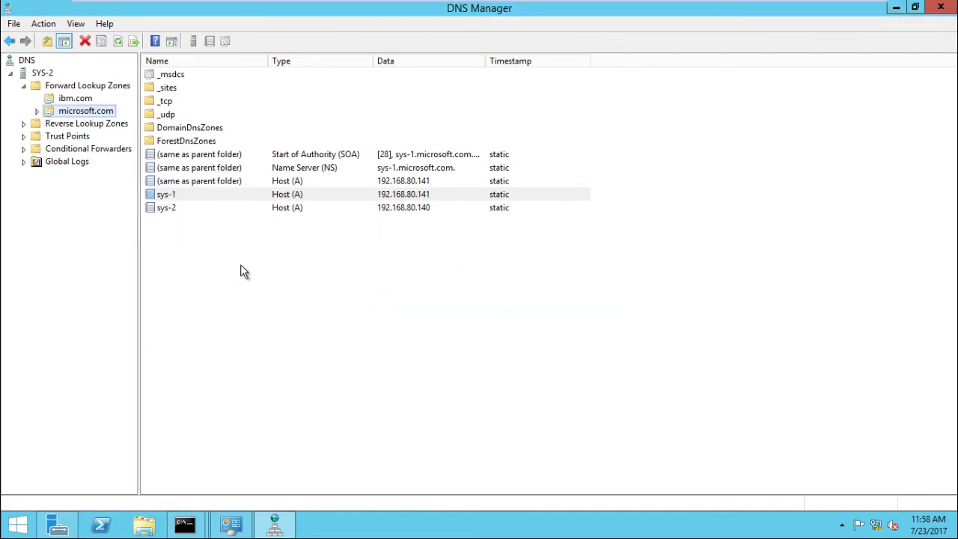
pyautogui.moveTo(662, 3)
pyautogui.click(693, 9)
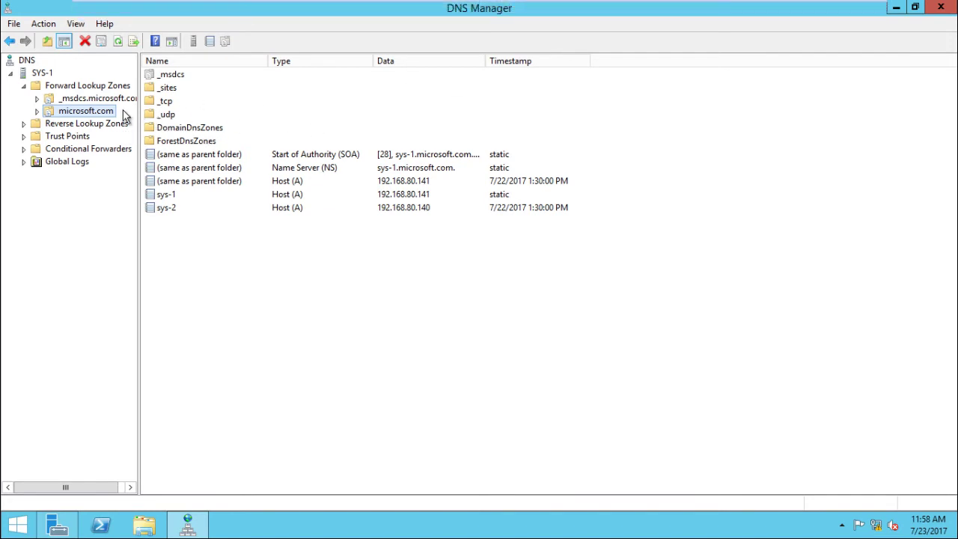
# Add host sys-3 at 192.168.80.145 with a PTR record to microsoft.com and verify it
pyautogui.rightClick(105, 114)
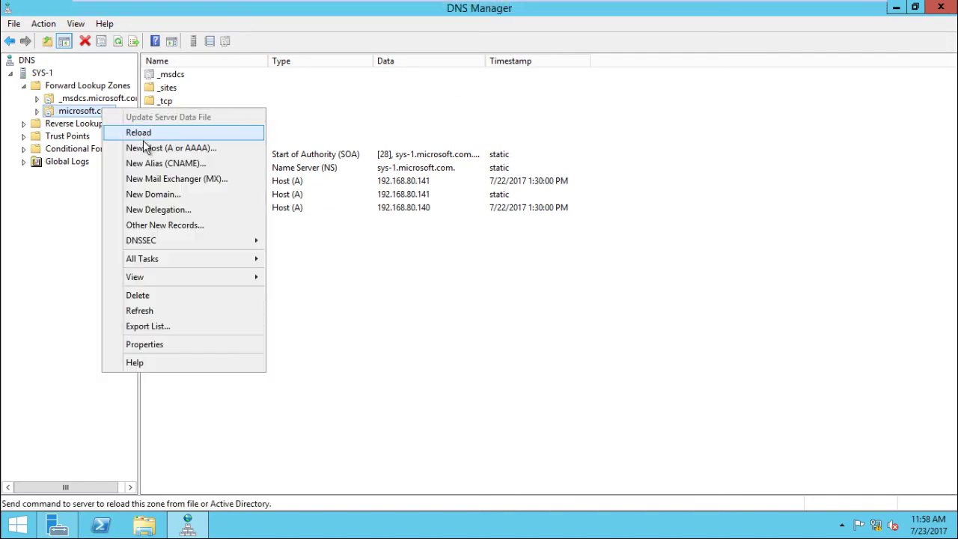
pyautogui.click(169, 149)
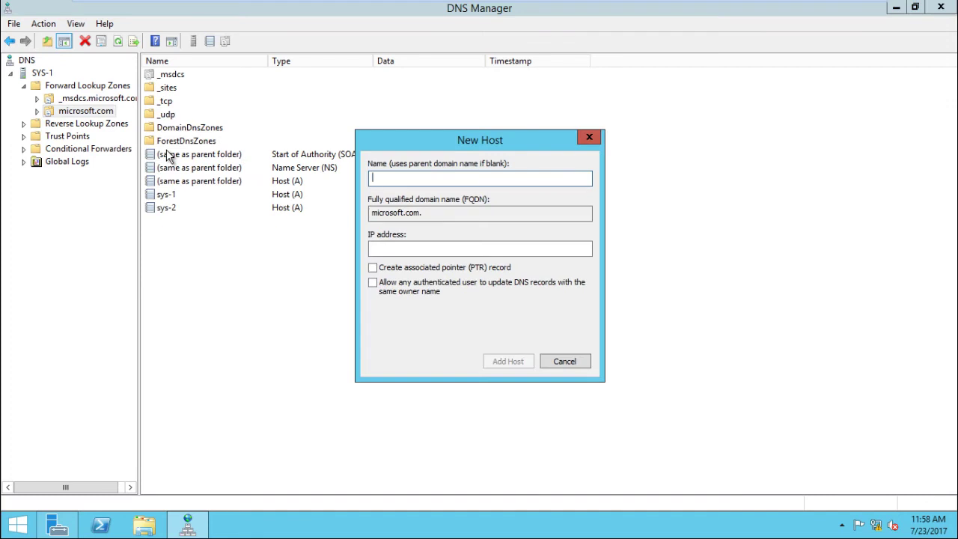
pyautogui.write('sys-3')
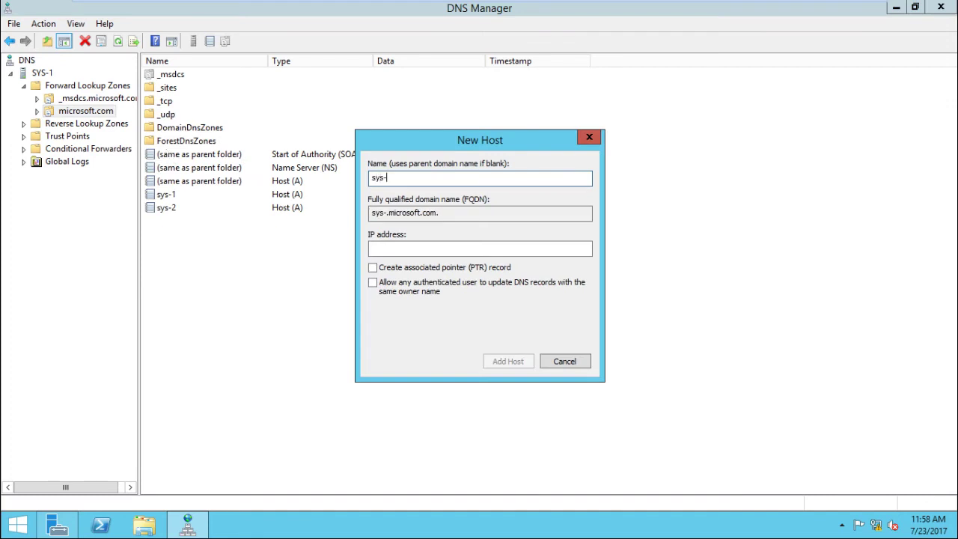
pyautogui.press('Tab')
pyautogui.press('Tab')
pyautogui.write('19')
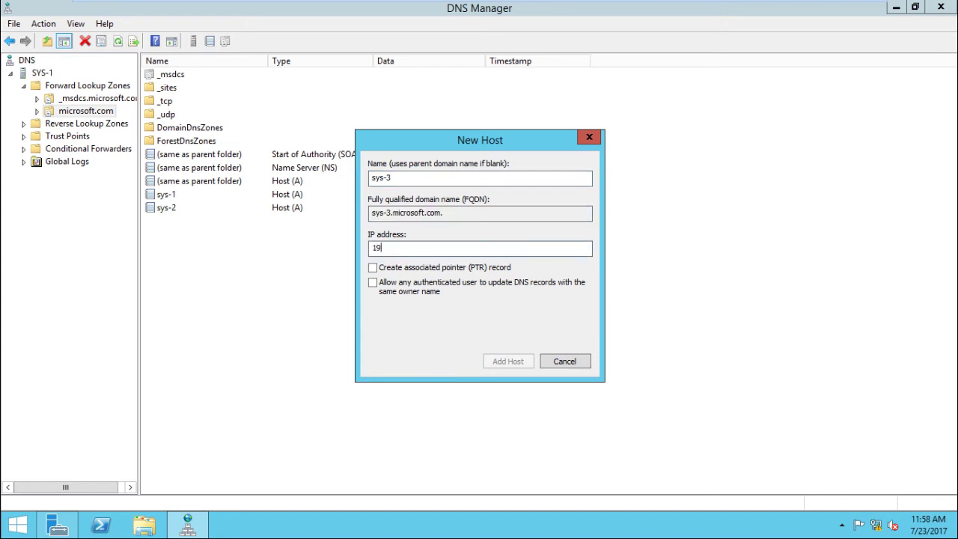
pyautogui.write('2.168.80.145')
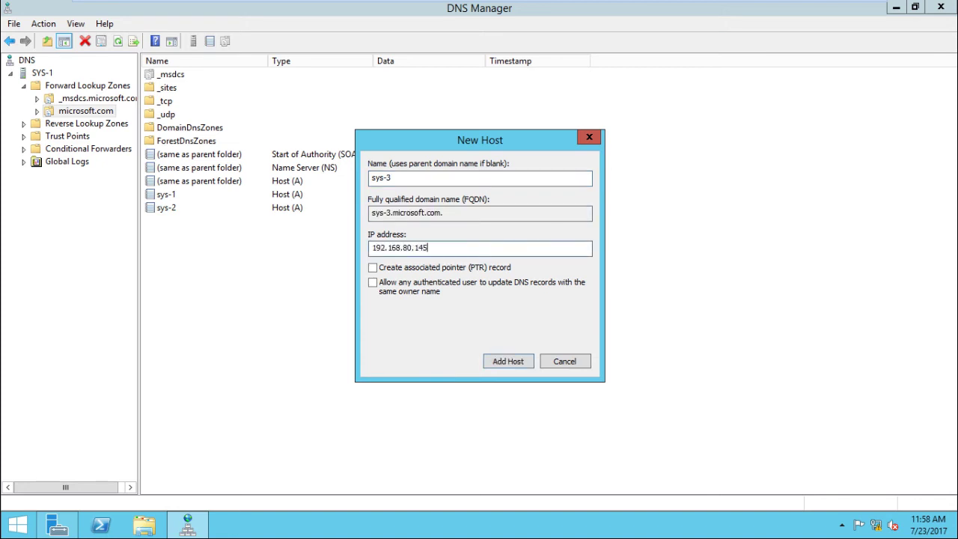
pyautogui.click(402, 269)
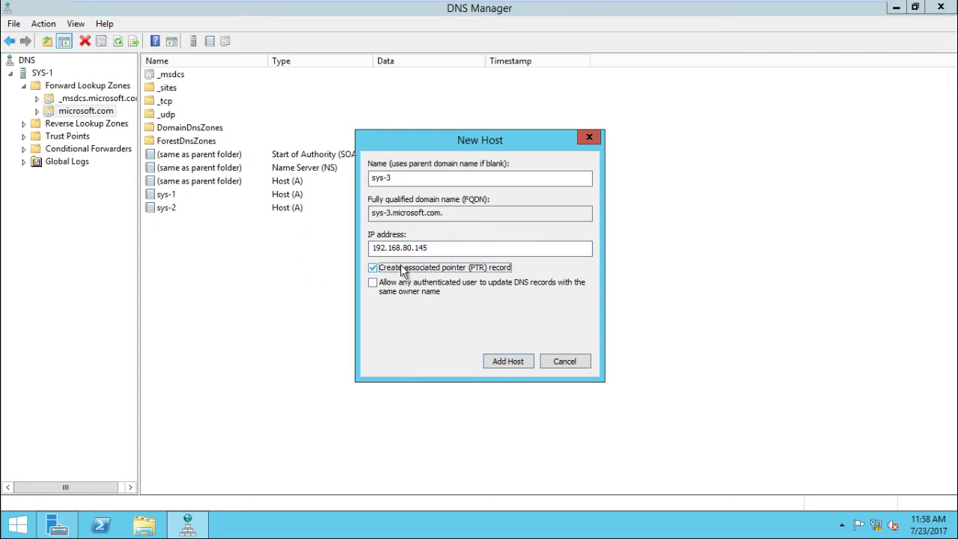
pyautogui.click(508, 362)
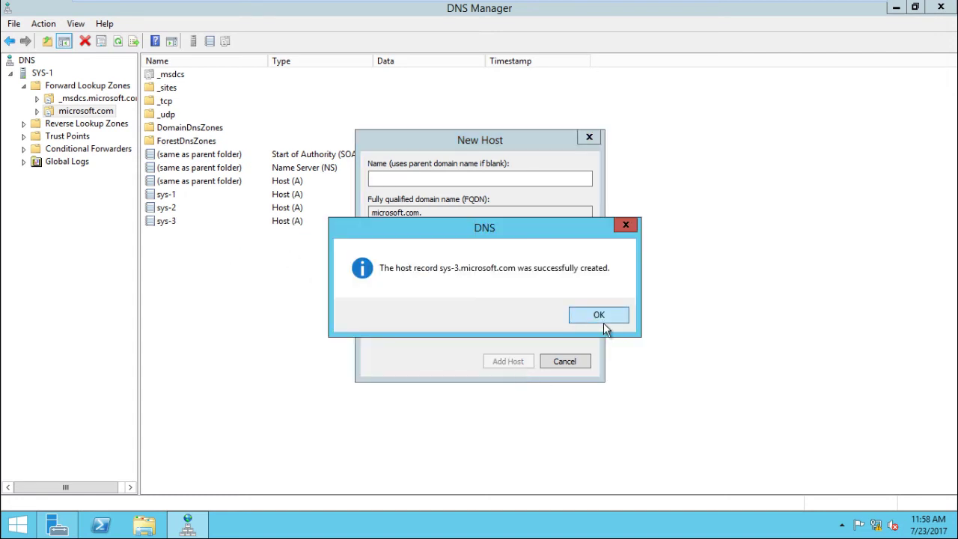
pyautogui.click(603, 323)
pyautogui.click(568, 359)
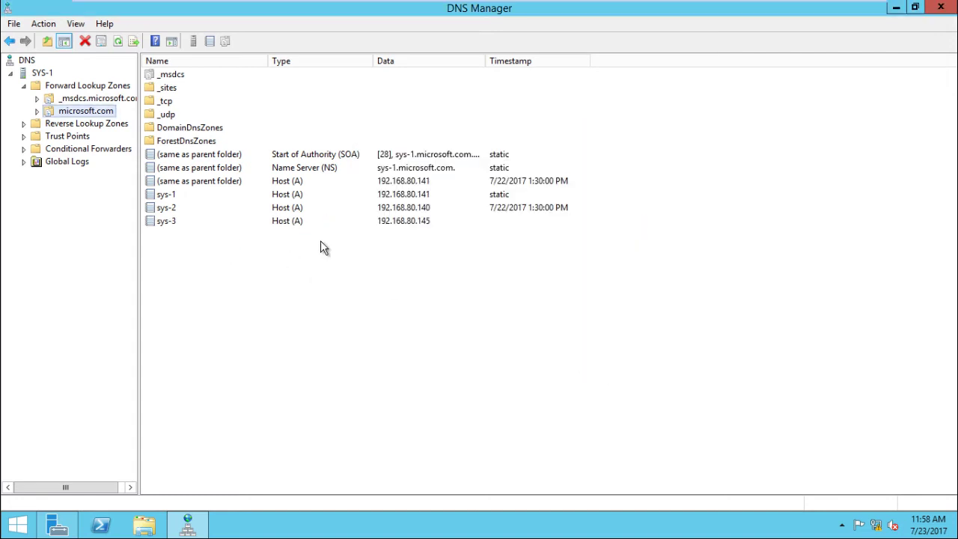
pyautogui.click(185, 225)
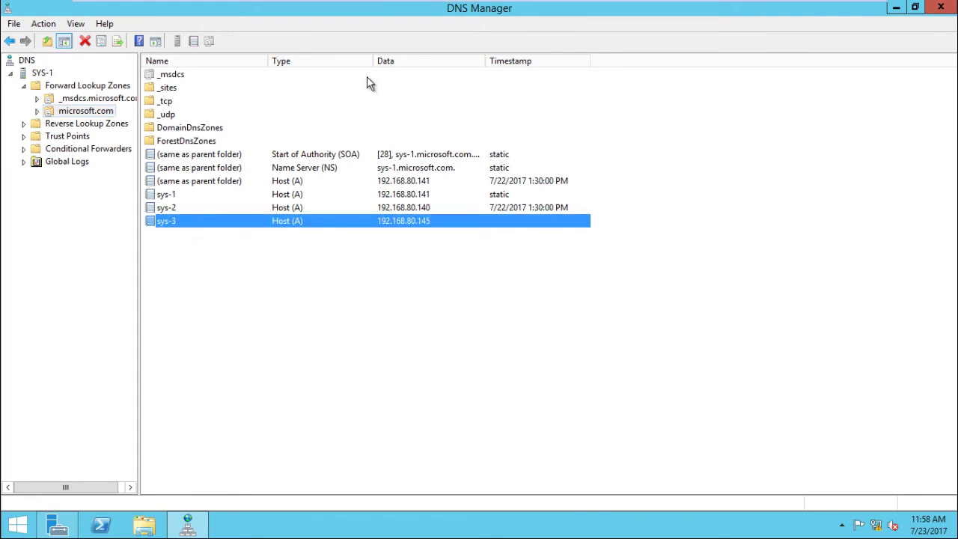
# Back on SYS-2, reload the secondary microsoft.com zone
pyautogui.moveTo(717, 4)
pyautogui.click(627, 11)
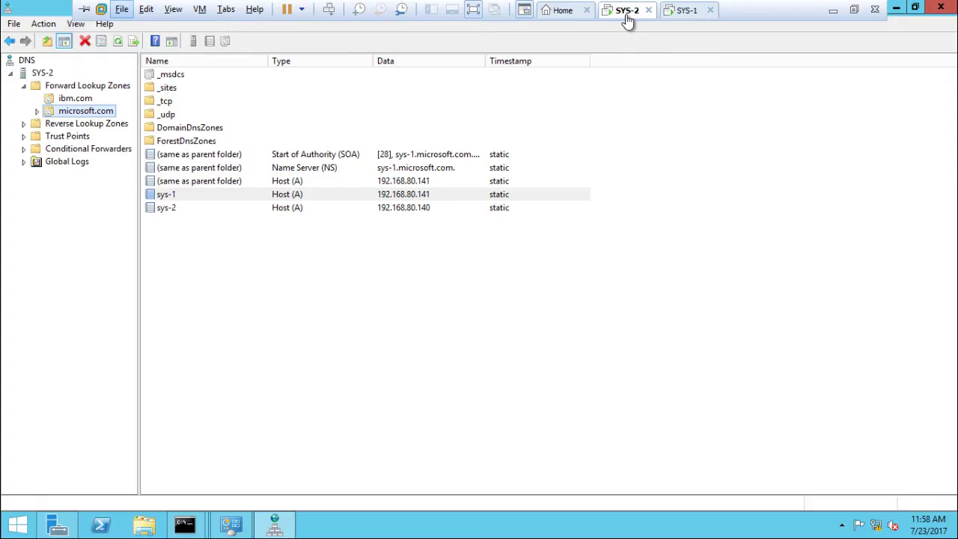
pyautogui.click(69, 98)
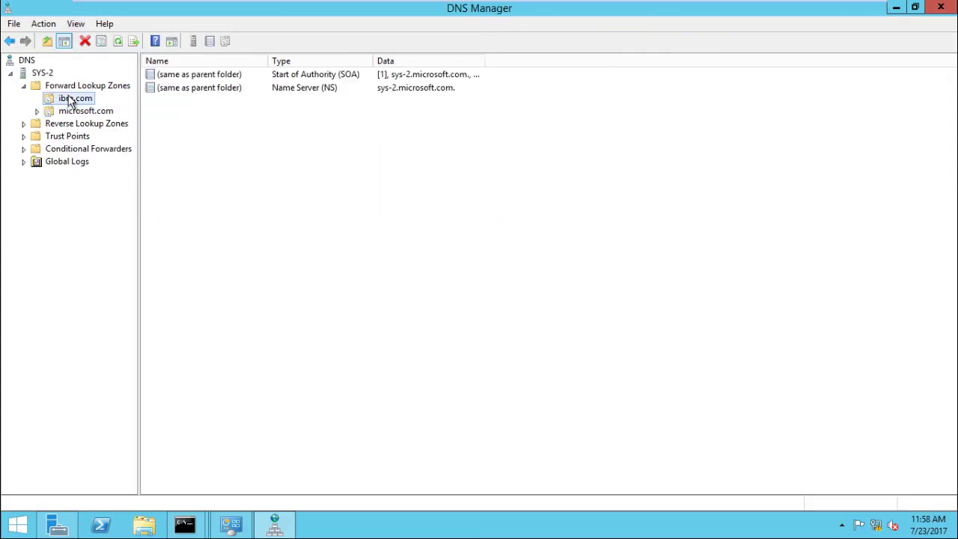
pyautogui.click(75, 110)
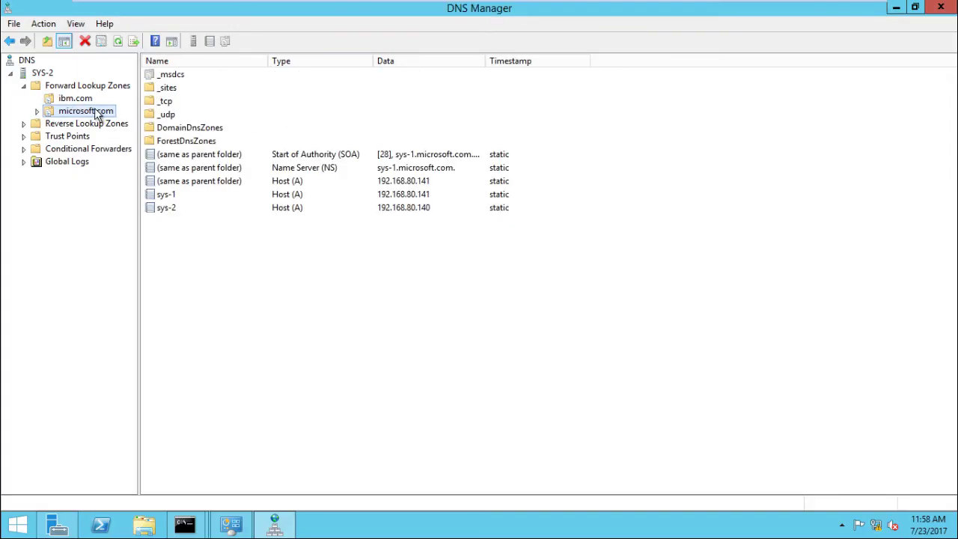
pyautogui.rightClick(95, 114)
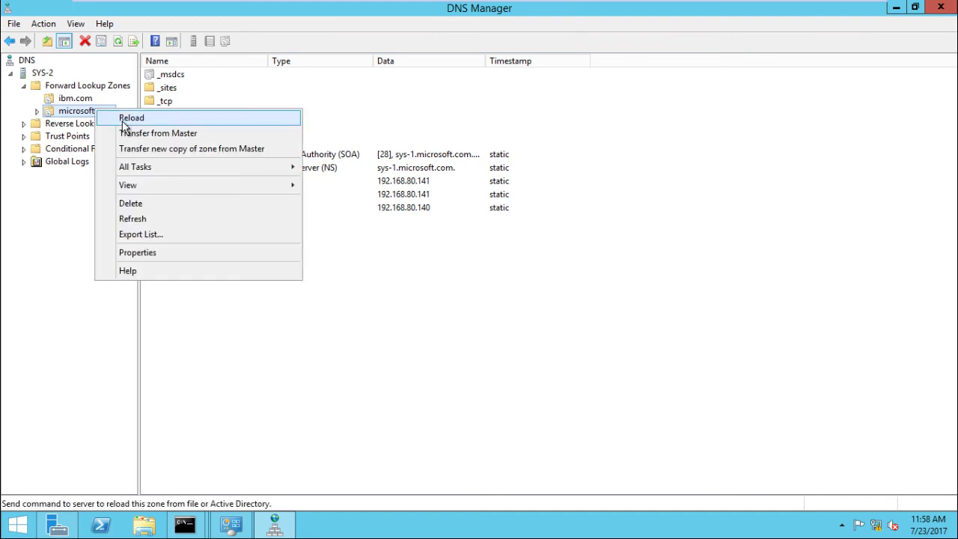
pyautogui.click(124, 119)
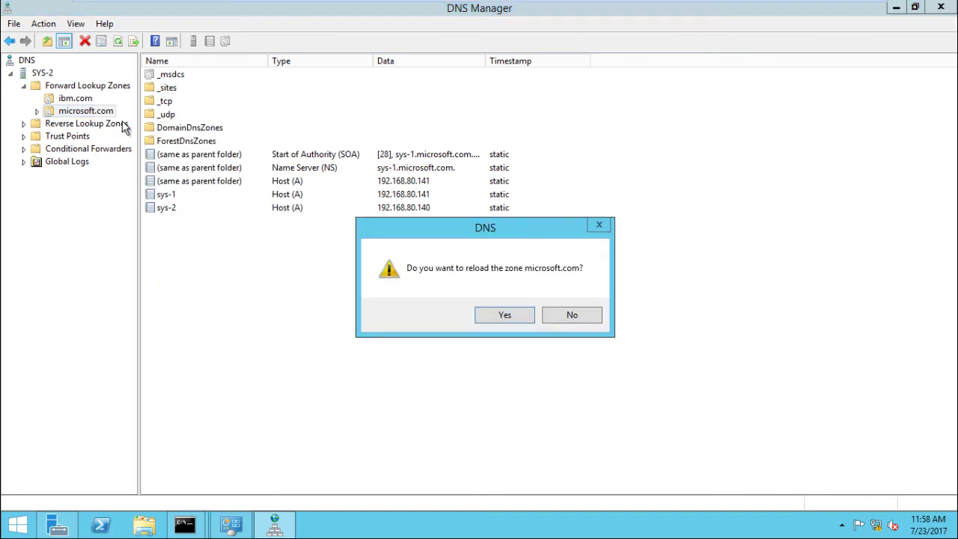
pyautogui.click(524, 319)
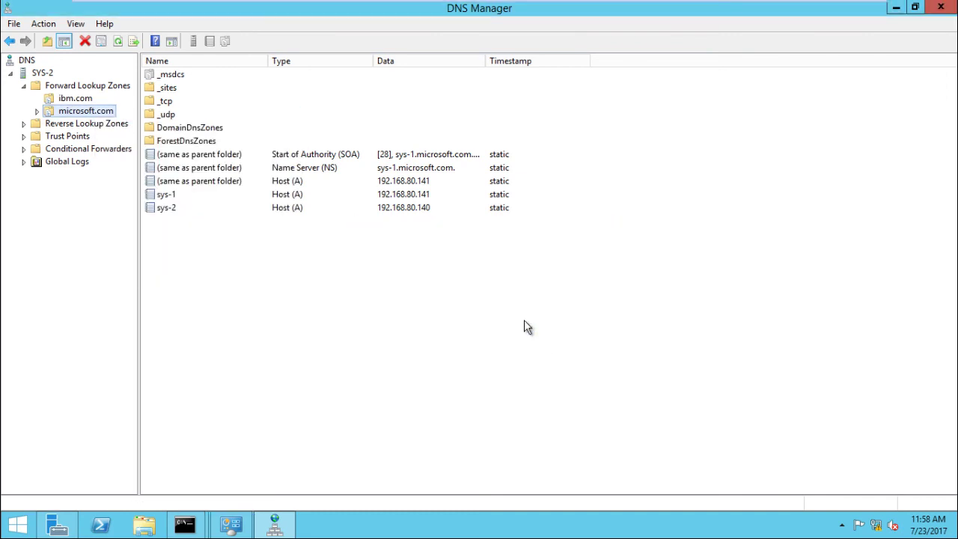
pyautogui.click(86, 102)
pyautogui.rightClick(89, 109)
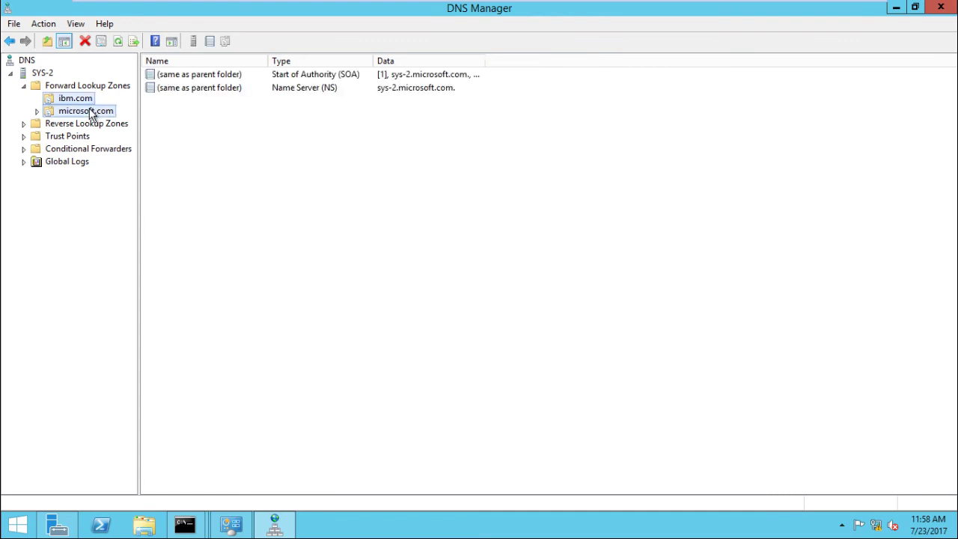
pyautogui.click(127, 120)
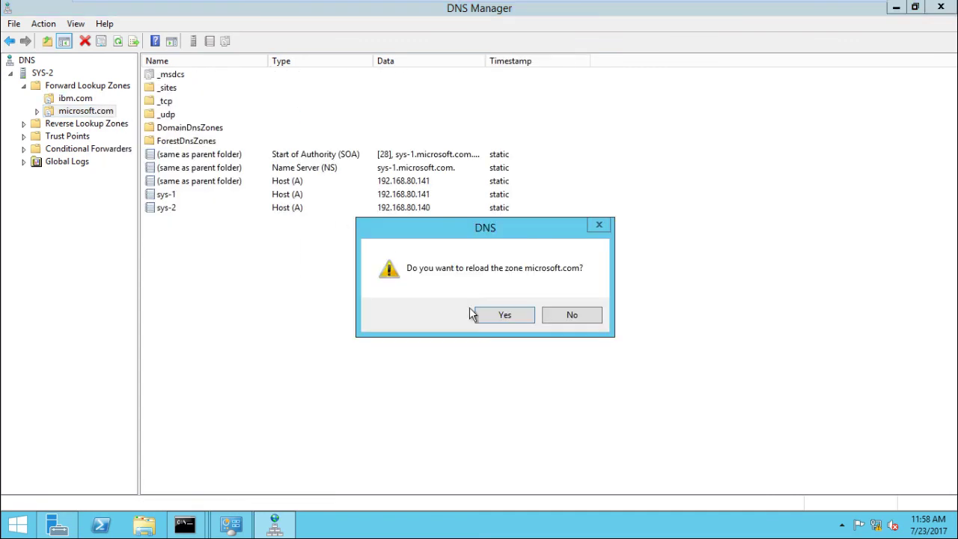
pyautogui.click(573, 316)
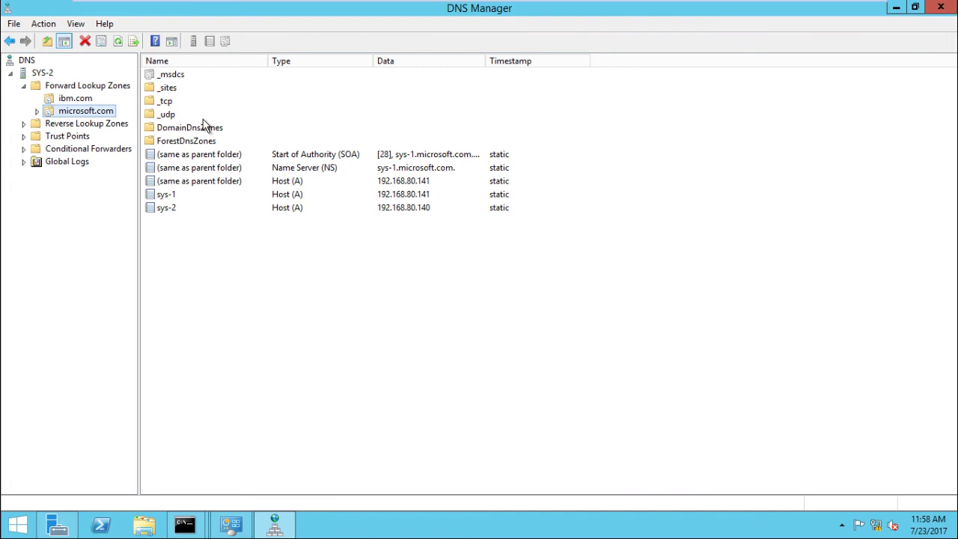
# Transfer microsoft.com from the master, recheck its records, and close DNS Manager
pyautogui.rightClick(117, 118)
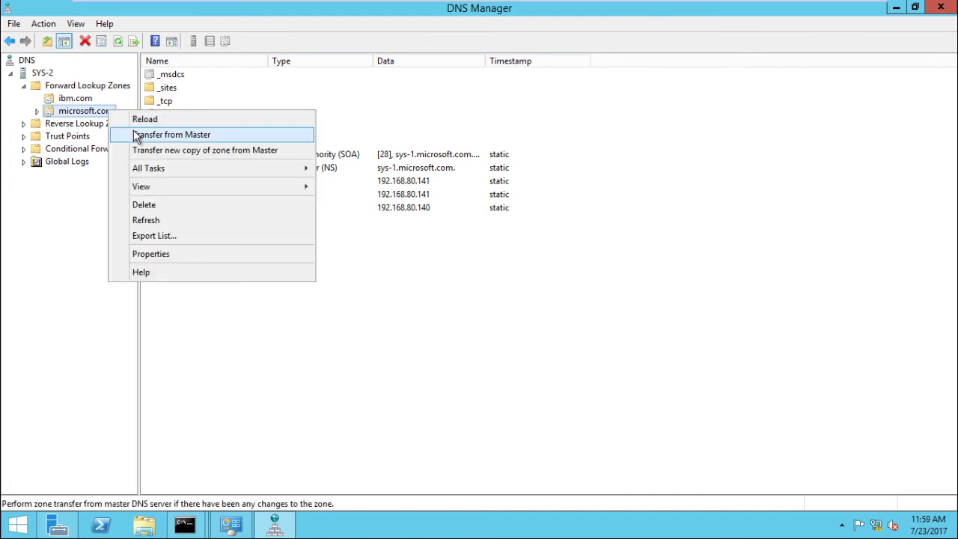
pyautogui.click(135, 136)
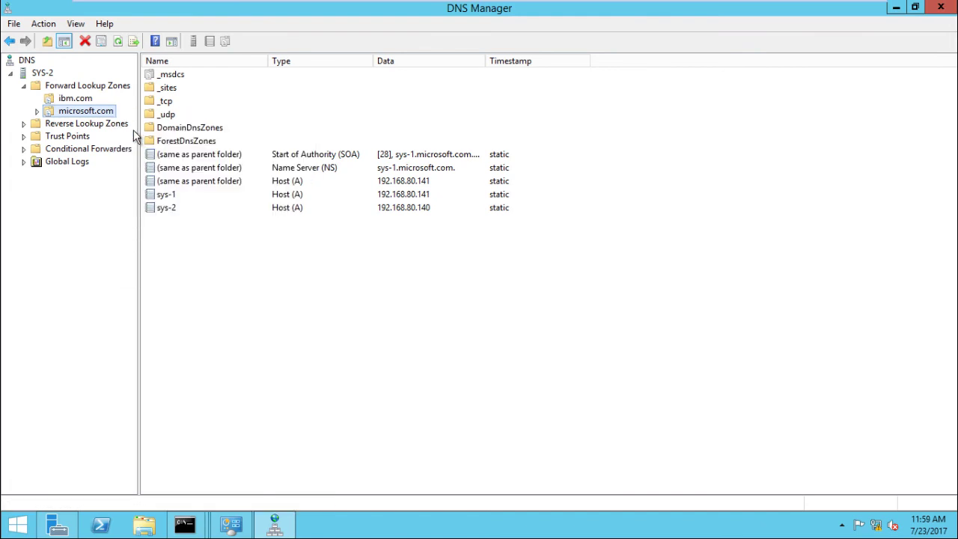
pyautogui.click(93, 103)
pyautogui.click(95, 112)
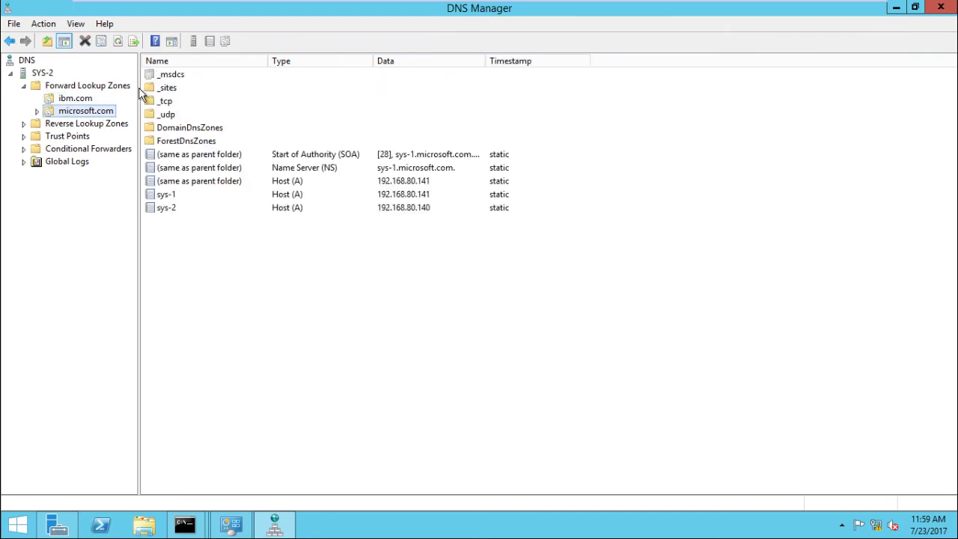
pyautogui.click(941, 8)
# Run gpupdate in the second Command Prompt window
pyautogui.click(193, 530)
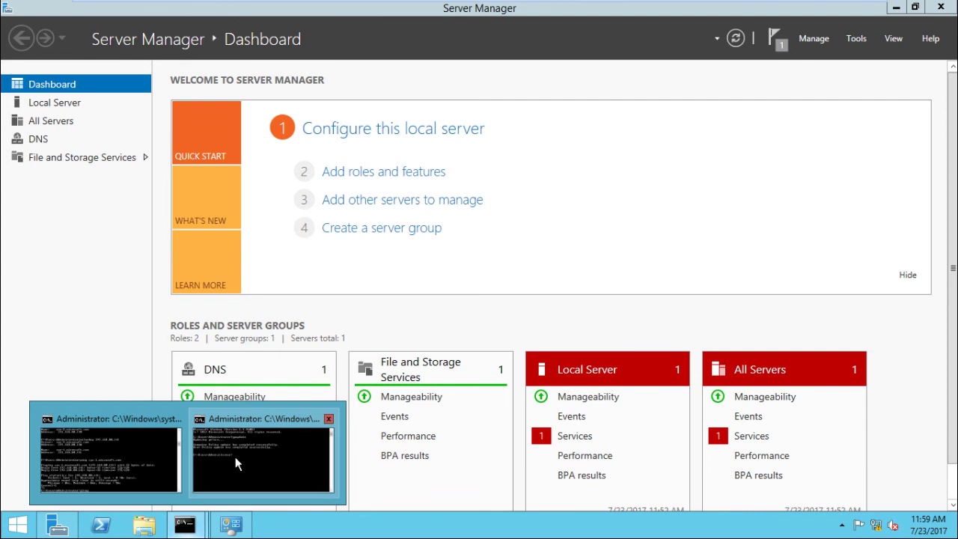
pyautogui.click(235, 408)
pyautogui.write('gpupdate')
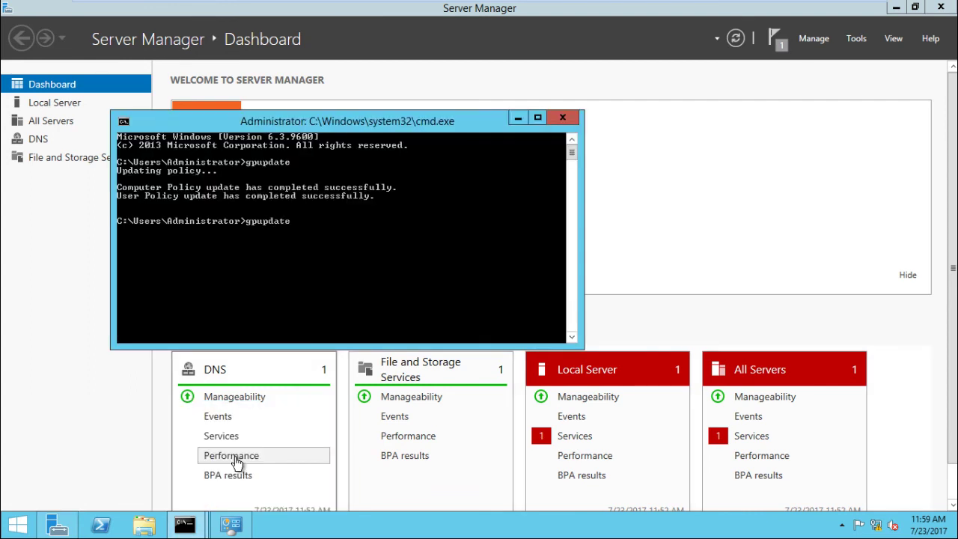
pyautogui.press('Return')
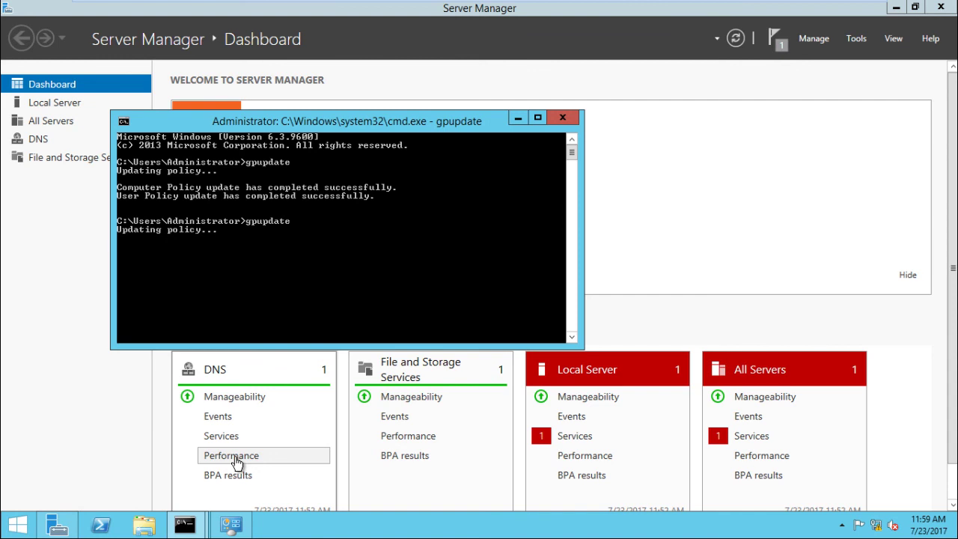
# Launch DNS Manager on SYS-2 and confirm microsoft.com's Forward Lookup Zone lists sys-3 at 192.168.80.145
pyautogui.click(856, 41)
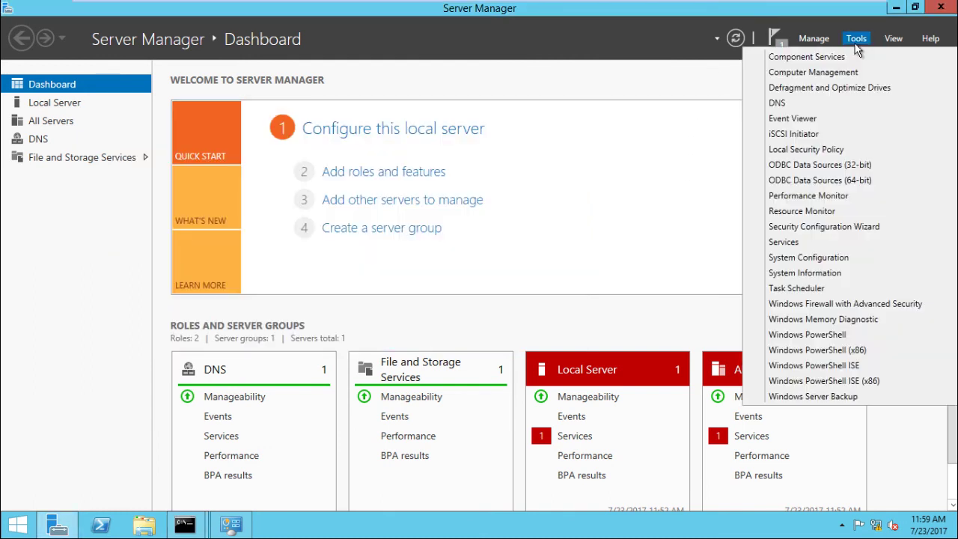
pyautogui.click(815, 103)
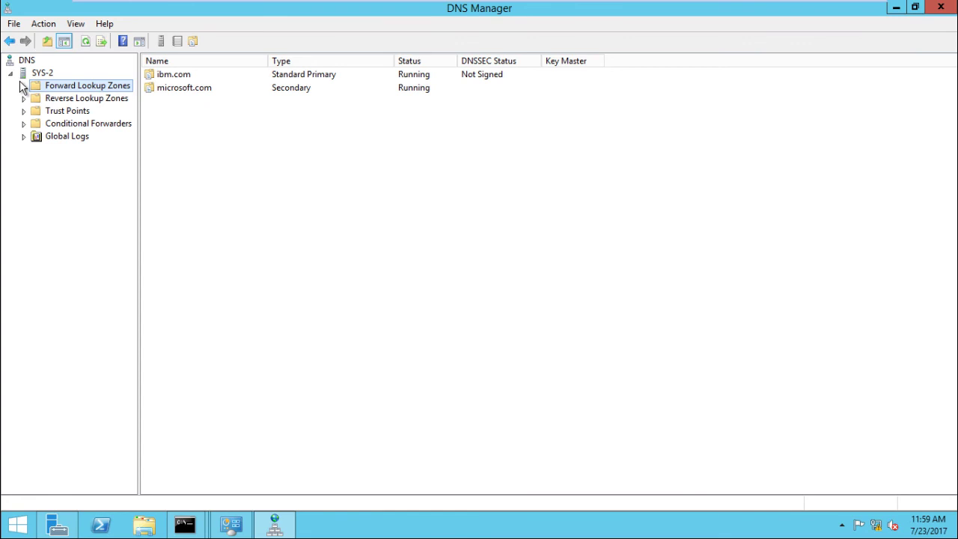
pyautogui.click(23, 86)
pyautogui.click(66, 113)
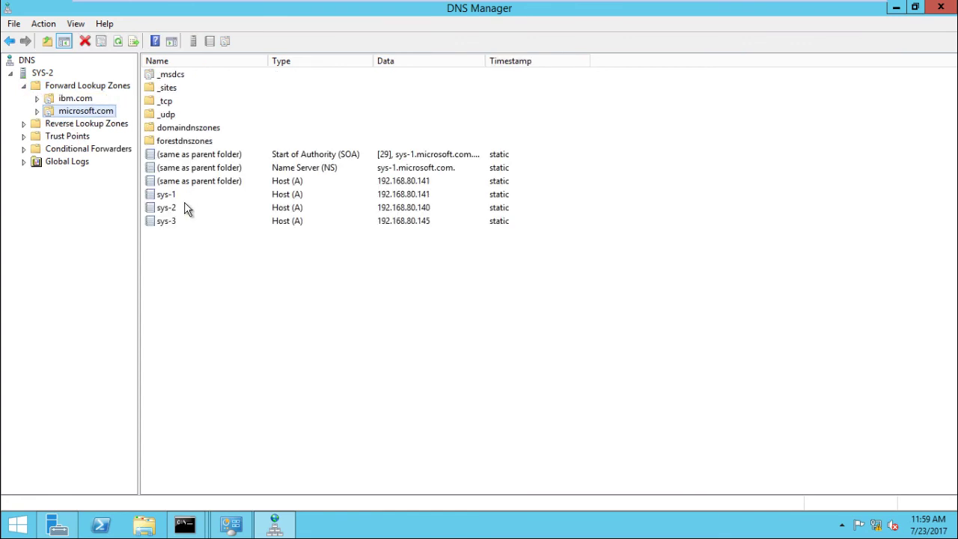
pyautogui.click(167, 221)
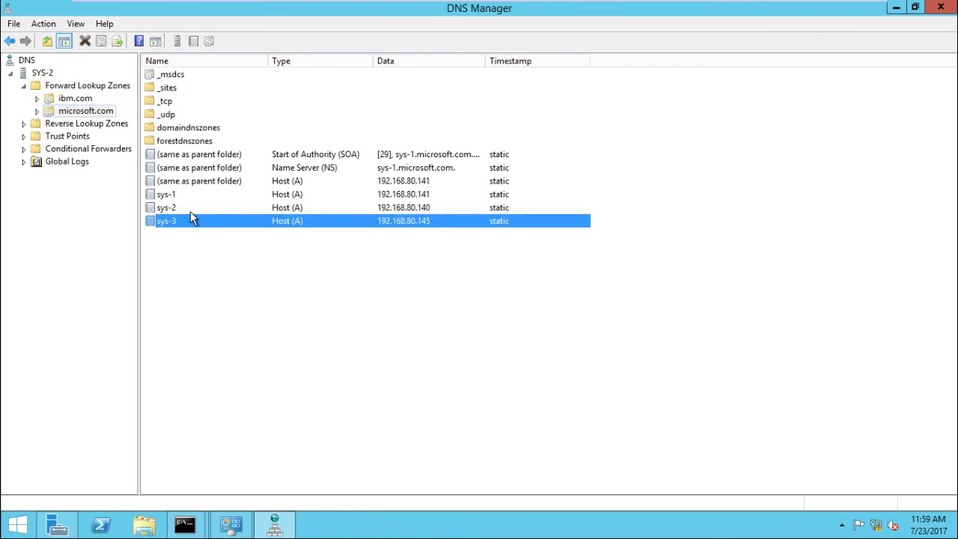